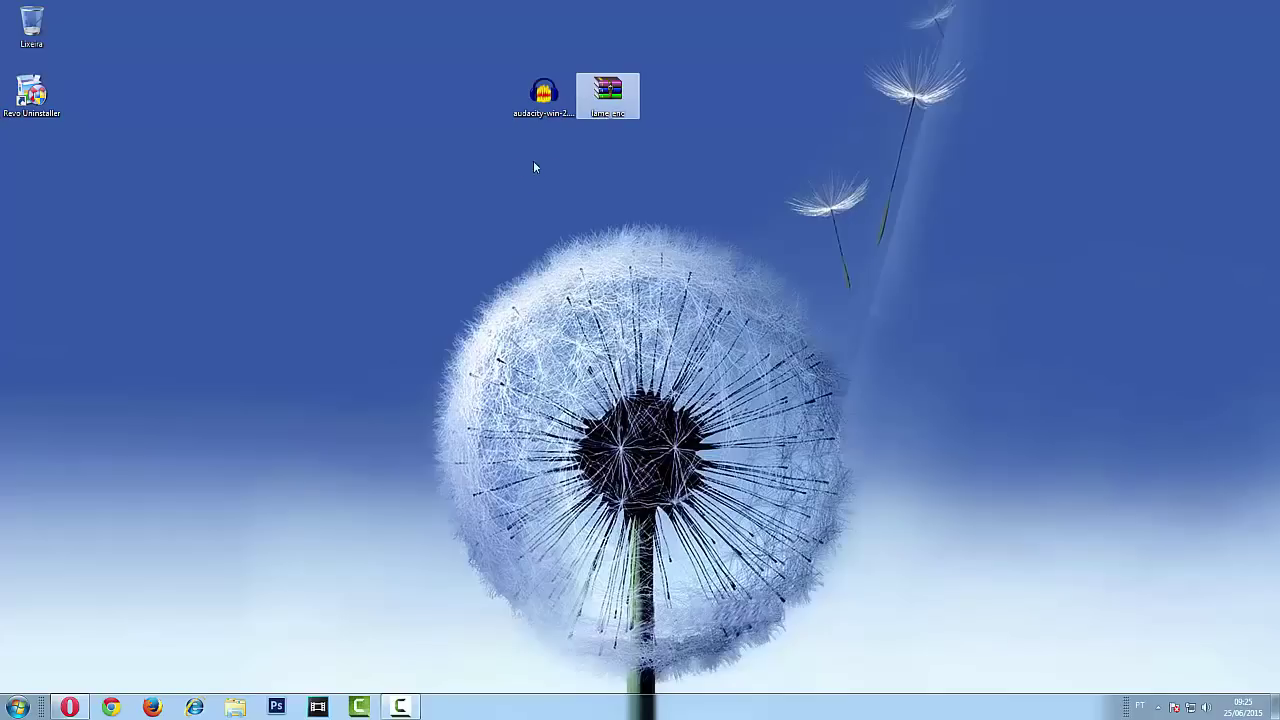
pyautogui.click(489, 158)
pyautogui.click(544, 95)
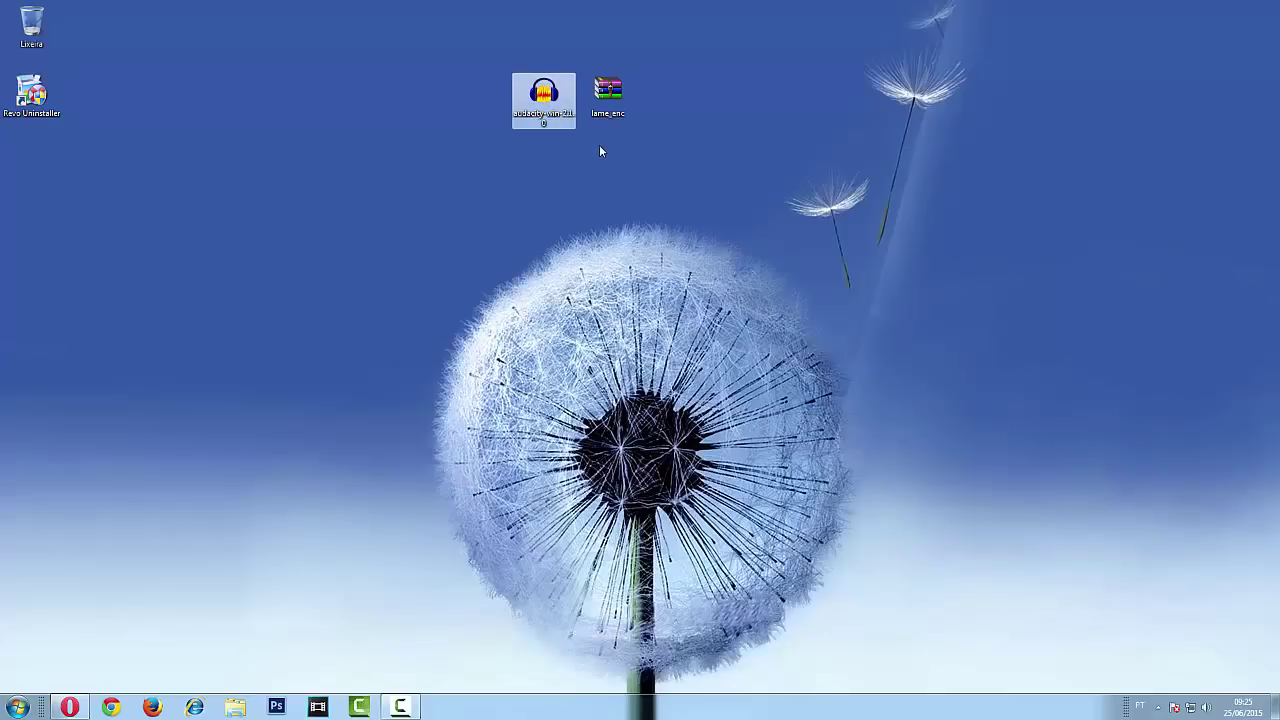
pyautogui.click(598, 108)
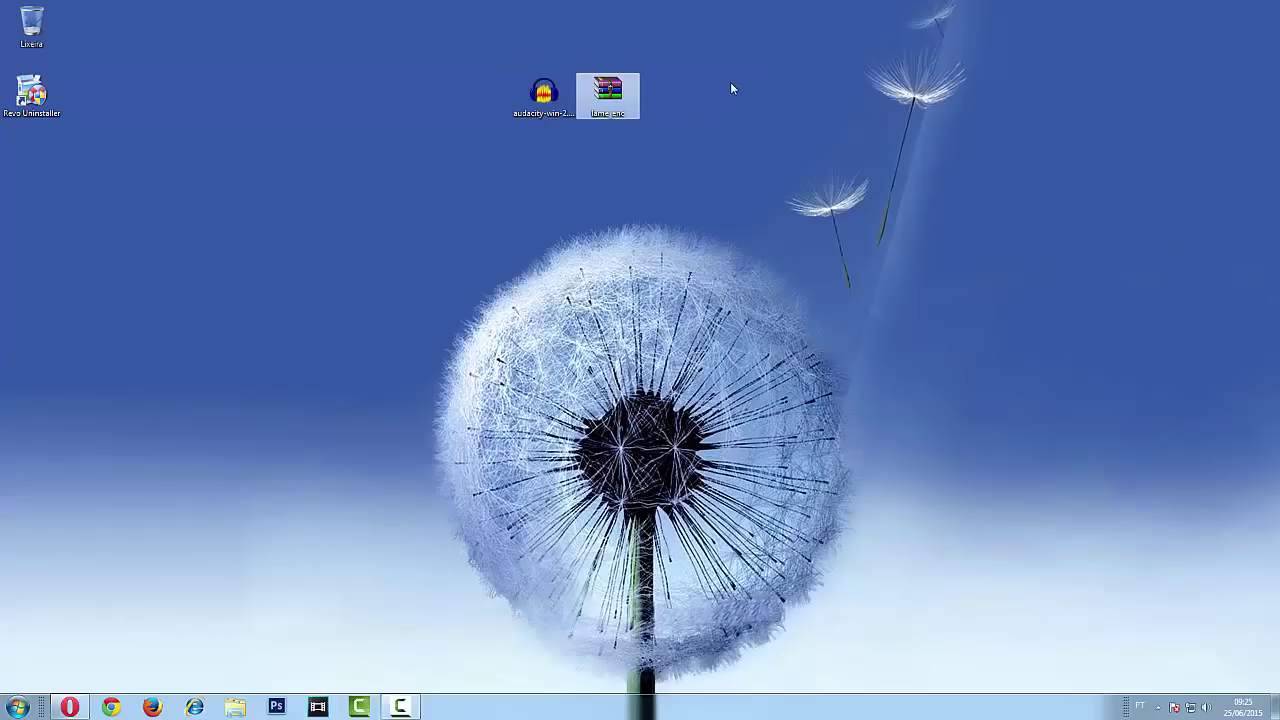
pyautogui.click(543, 95)
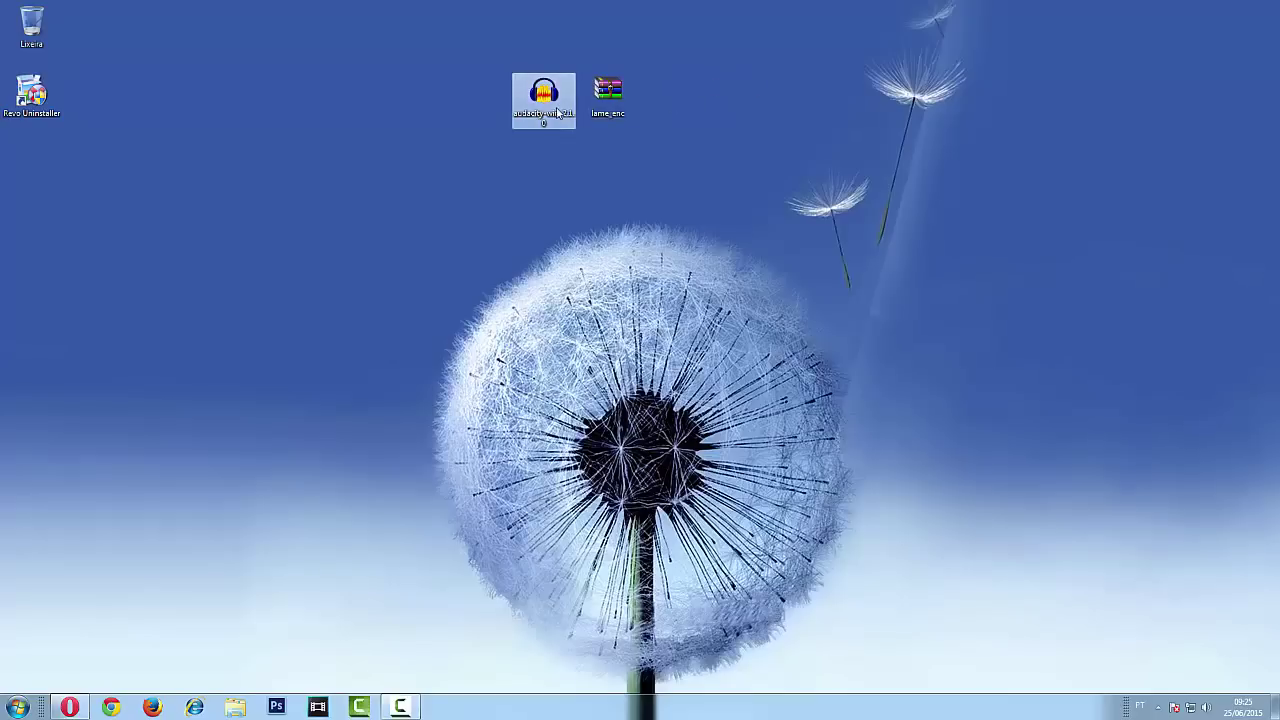
pyautogui.click(610, 105)
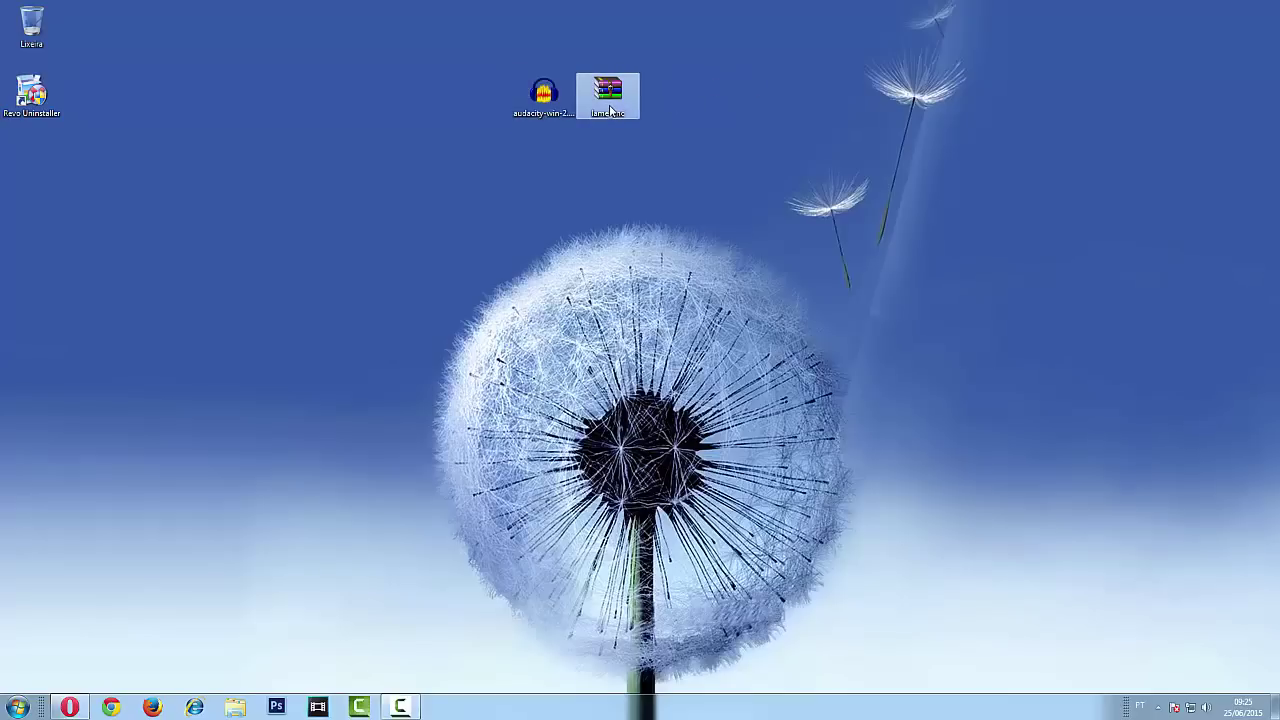
pyautogui.click(543, 105)
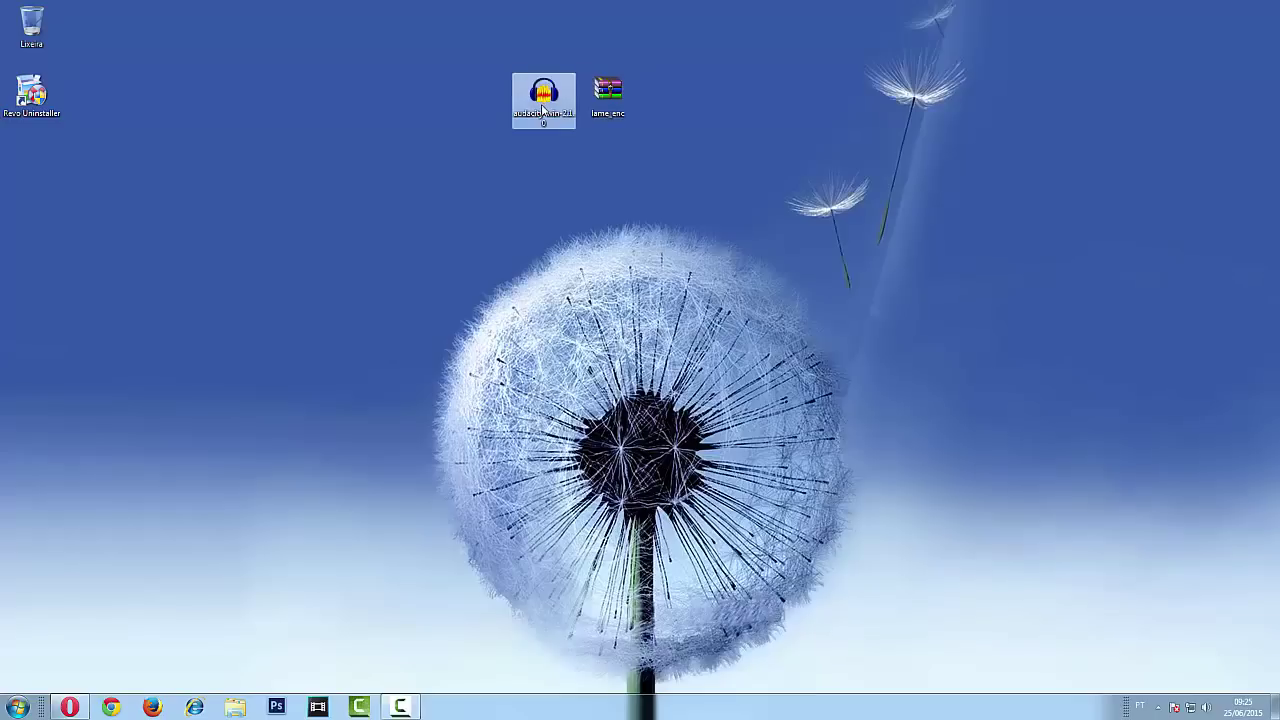
pyautogui.click(605, 110)
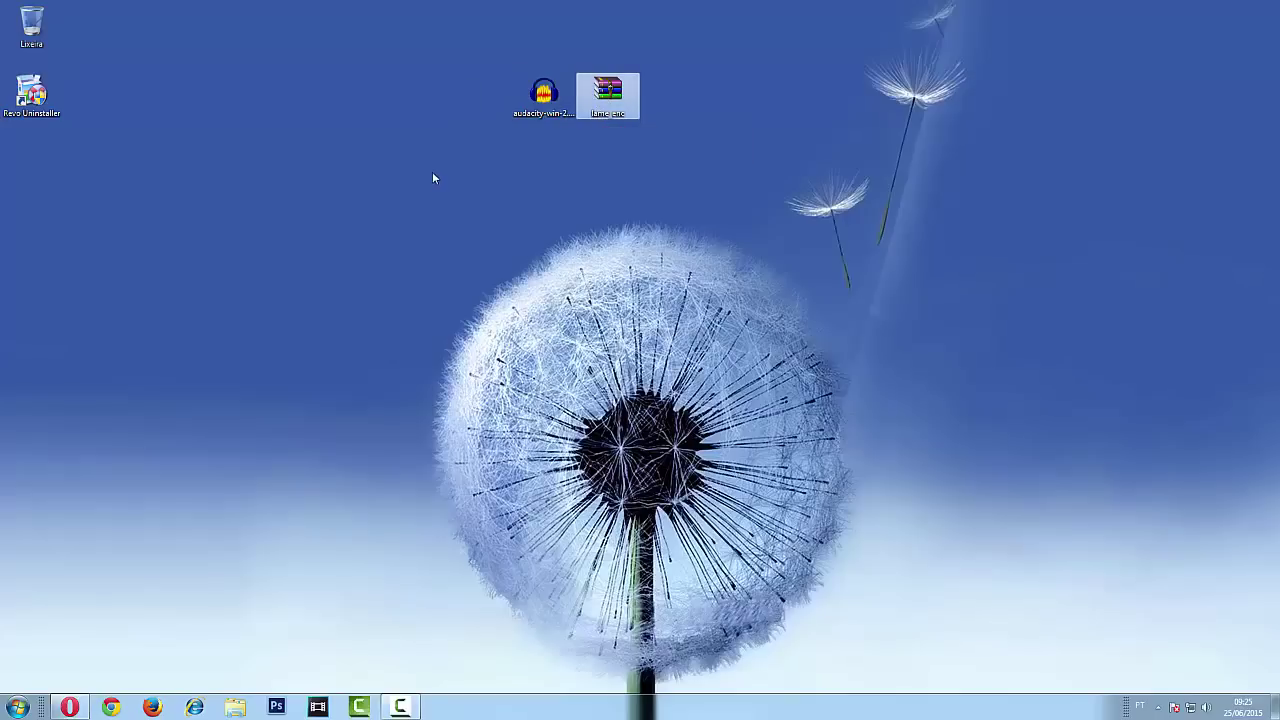
pyautogui.click(536, 113)
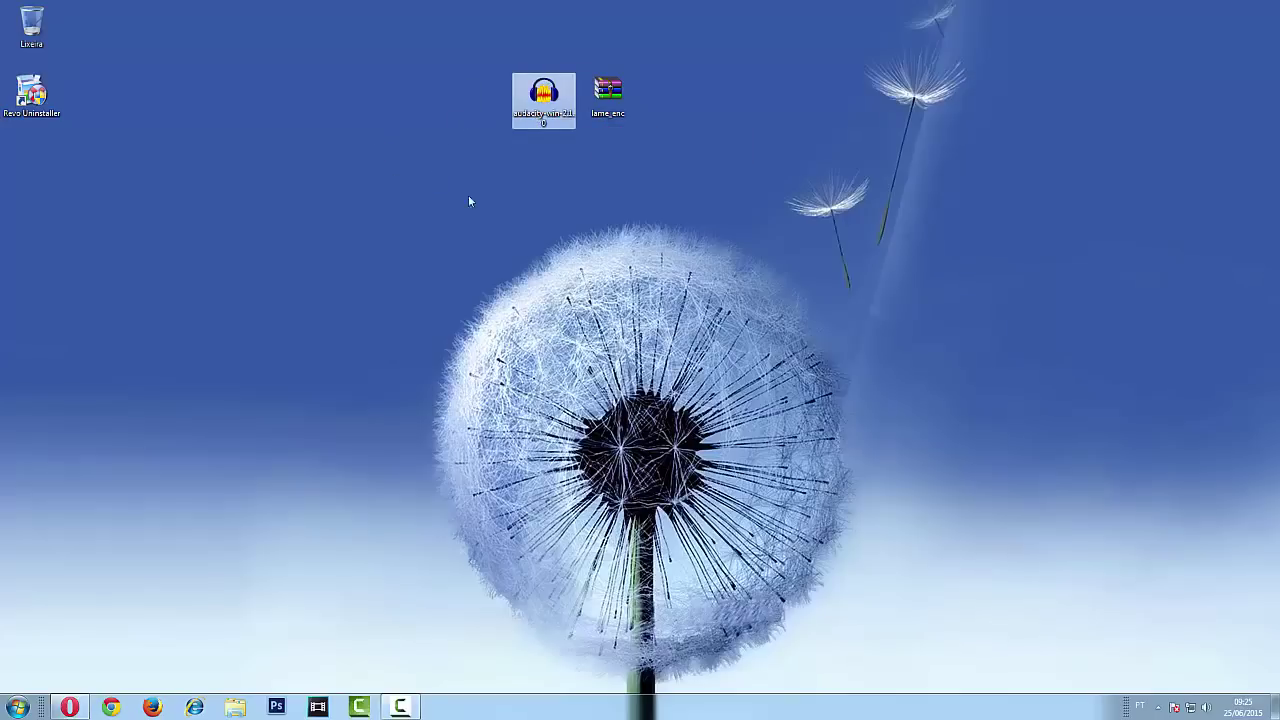
pyautogui.moveTo(468, 194); pyautogui.dragTo(681, 67)
# Run the Audacity installer in Português (Brasil) and proceed past the welcome and information pages.
pyautogui.click(590, 86)
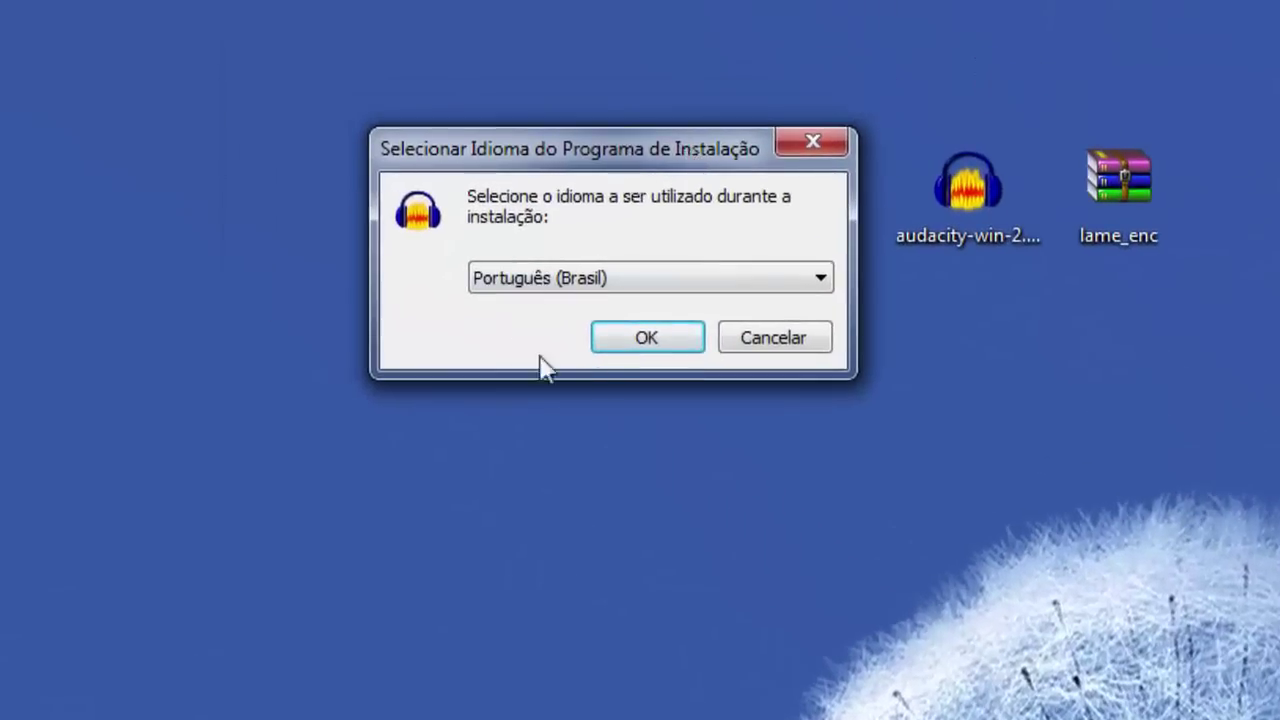
pyautogui.click(649, 341)
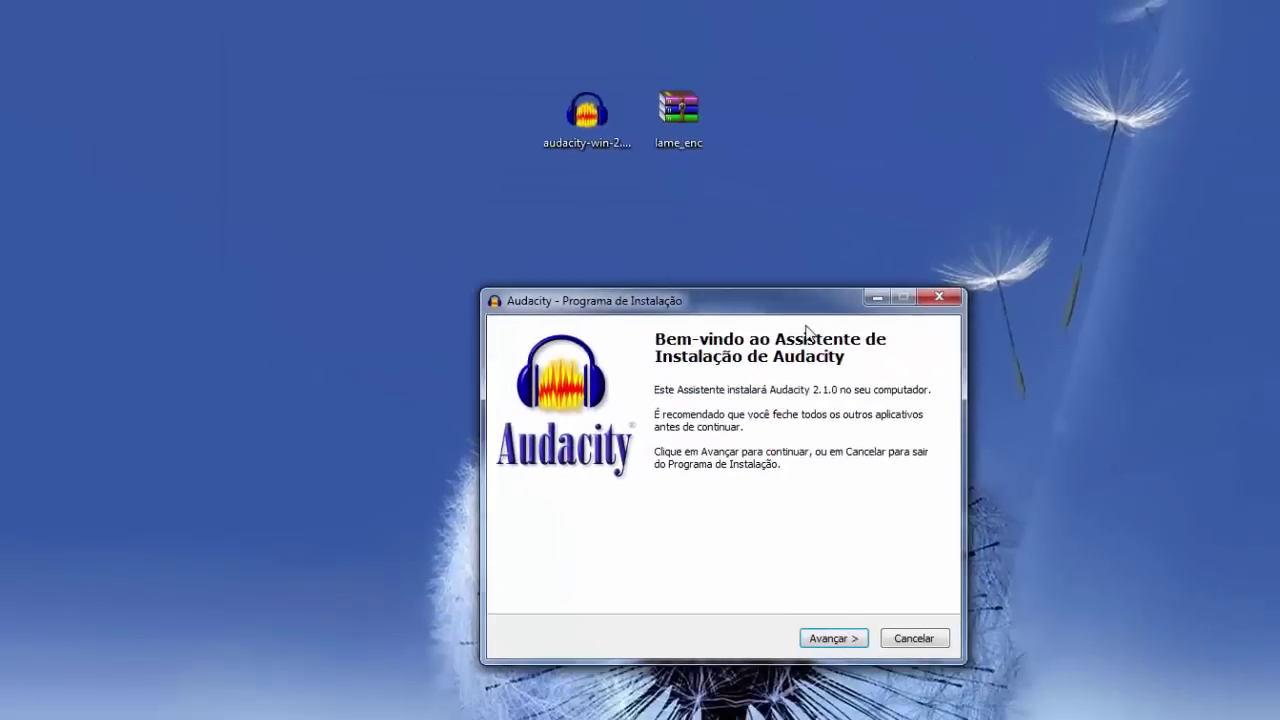
pyautogui.moveTo(780, 300); pyautogui.dragTo(334, 45)
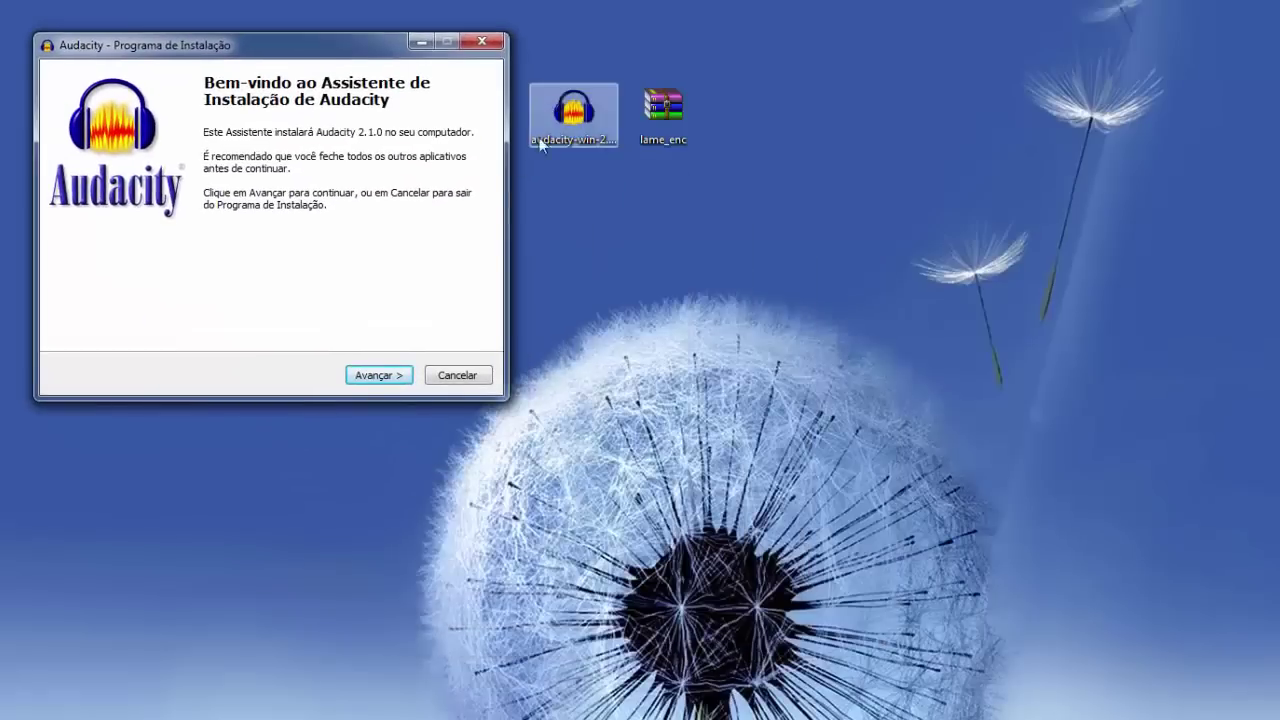
pyautogui.click(404, 376)
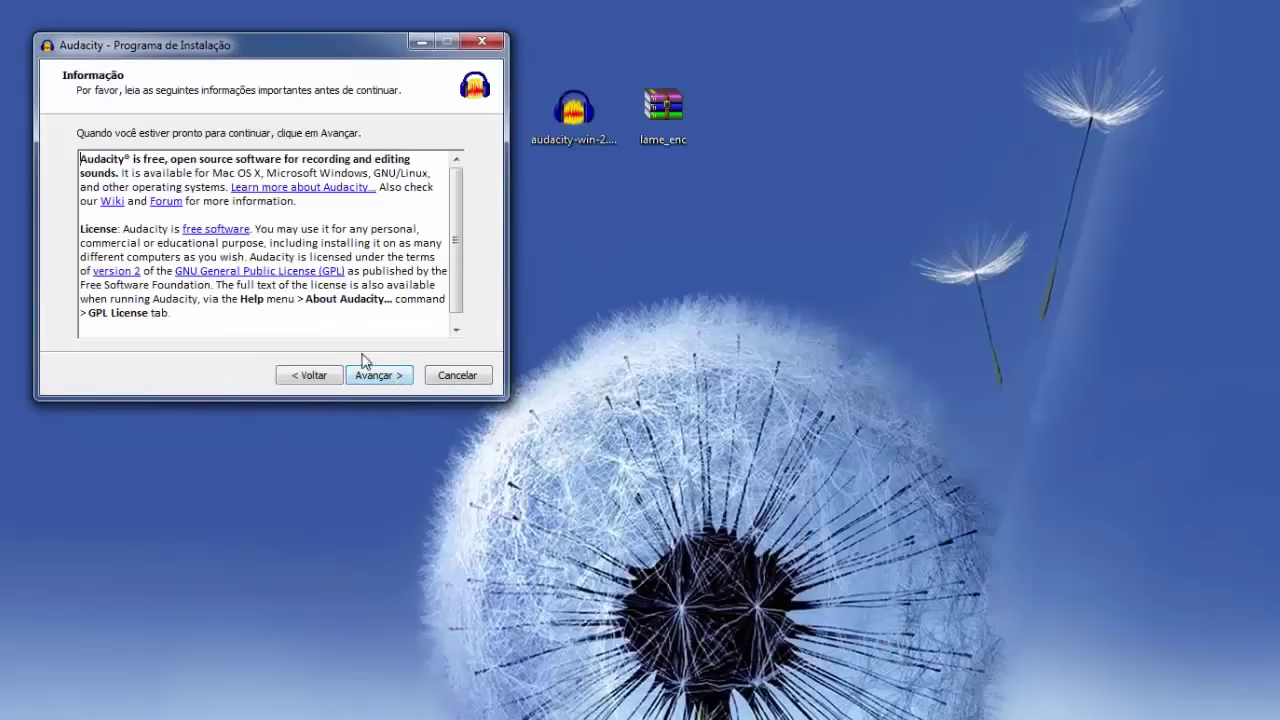
pyautogui.click(368, 372)
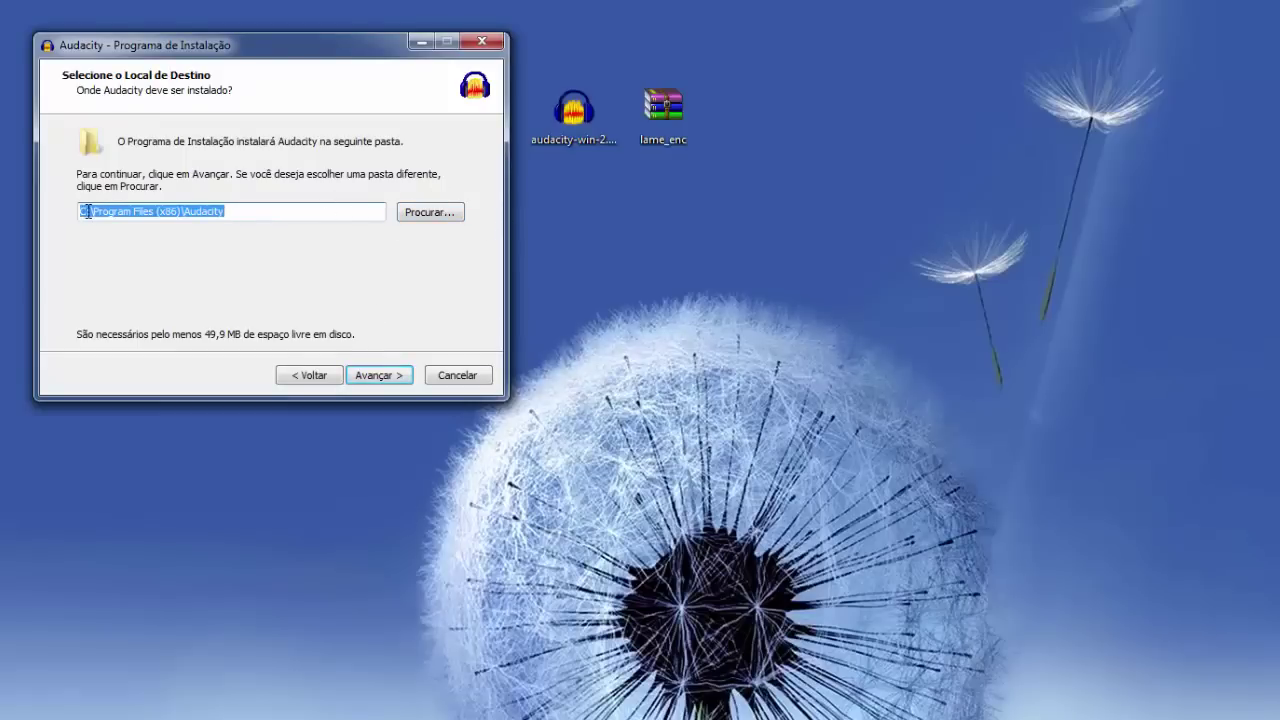
# Install Audacity in C:\Program Files (x86)\Audacity, keeping the desktop icon option on and Reset Preferences off.
pyautogui.click(152, 209)
pyautogui.moveTo(151, 211); pyautogui.dragTo(184, 210)
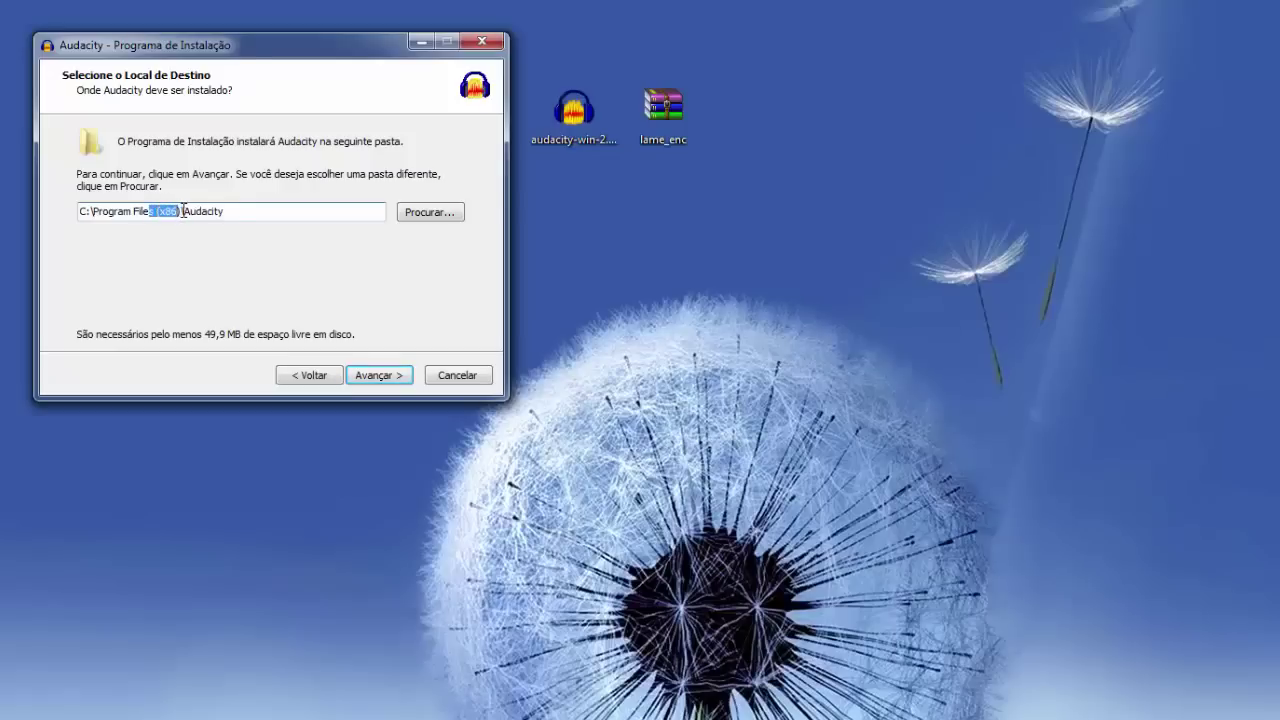
pyautogui.click(231, 209)
pyautogui.click(379, 375)
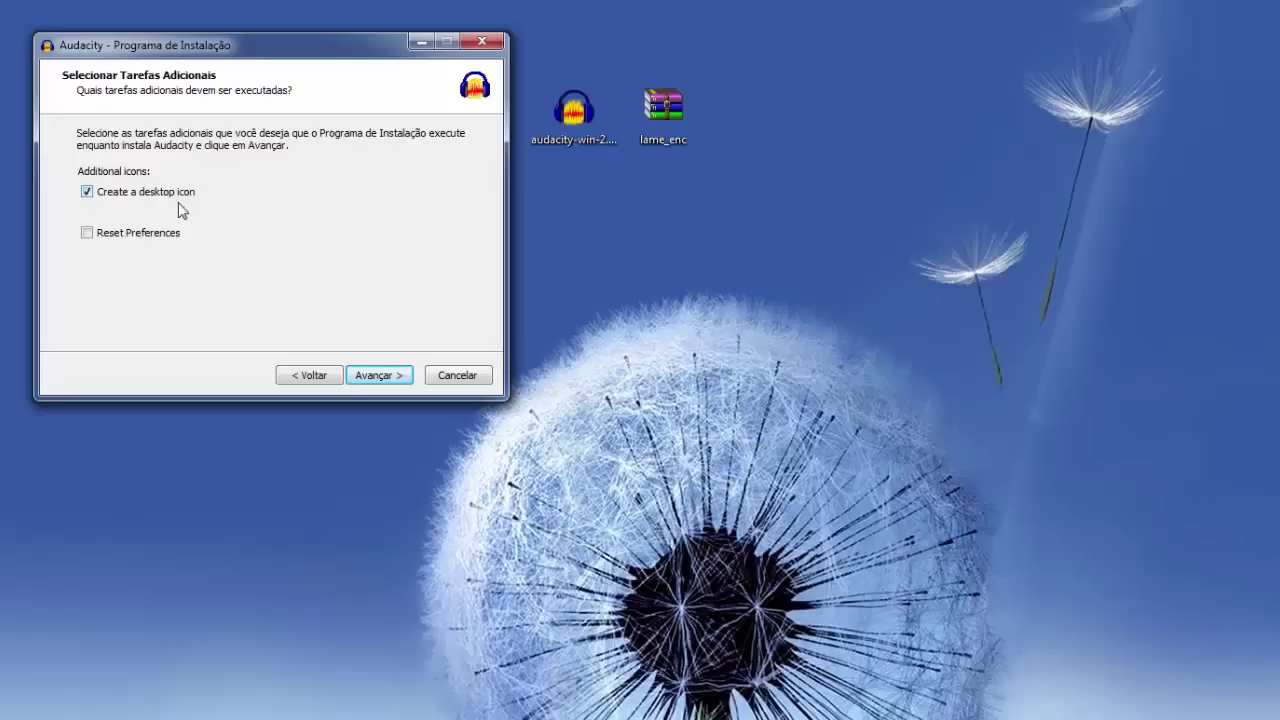
pyautogui.click(384, 380)
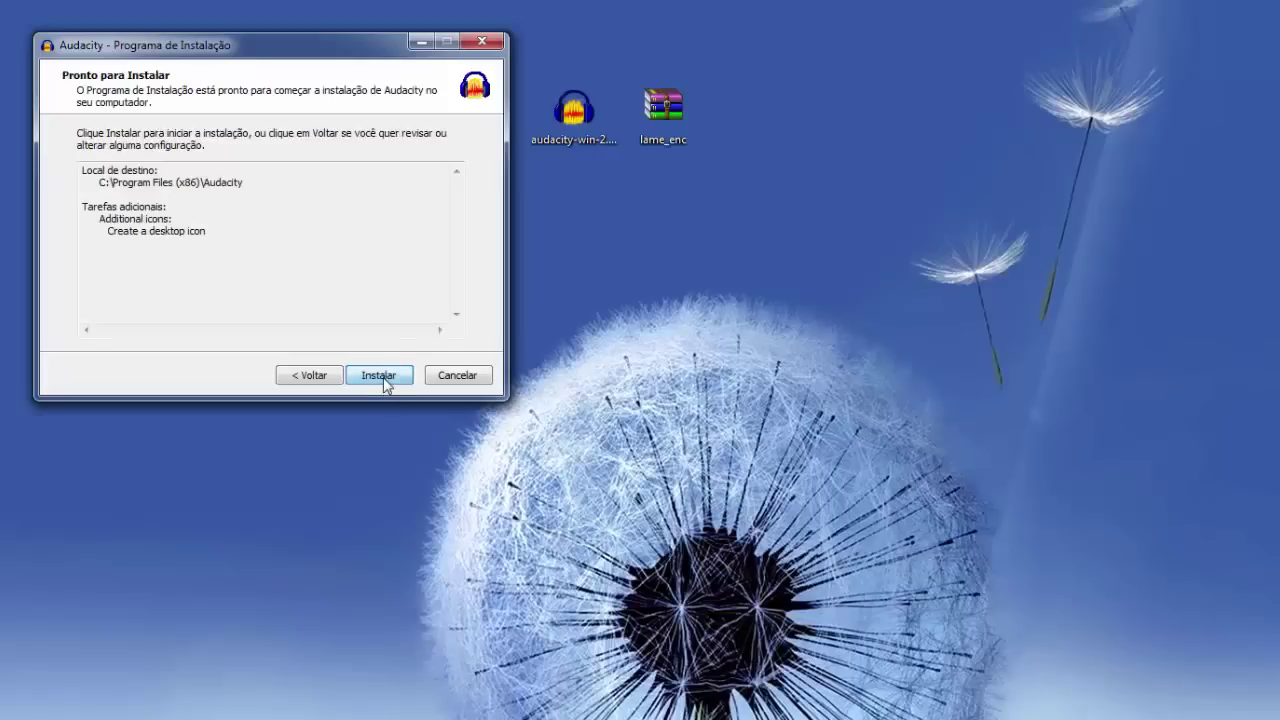
pyautogui.click(383, 382)
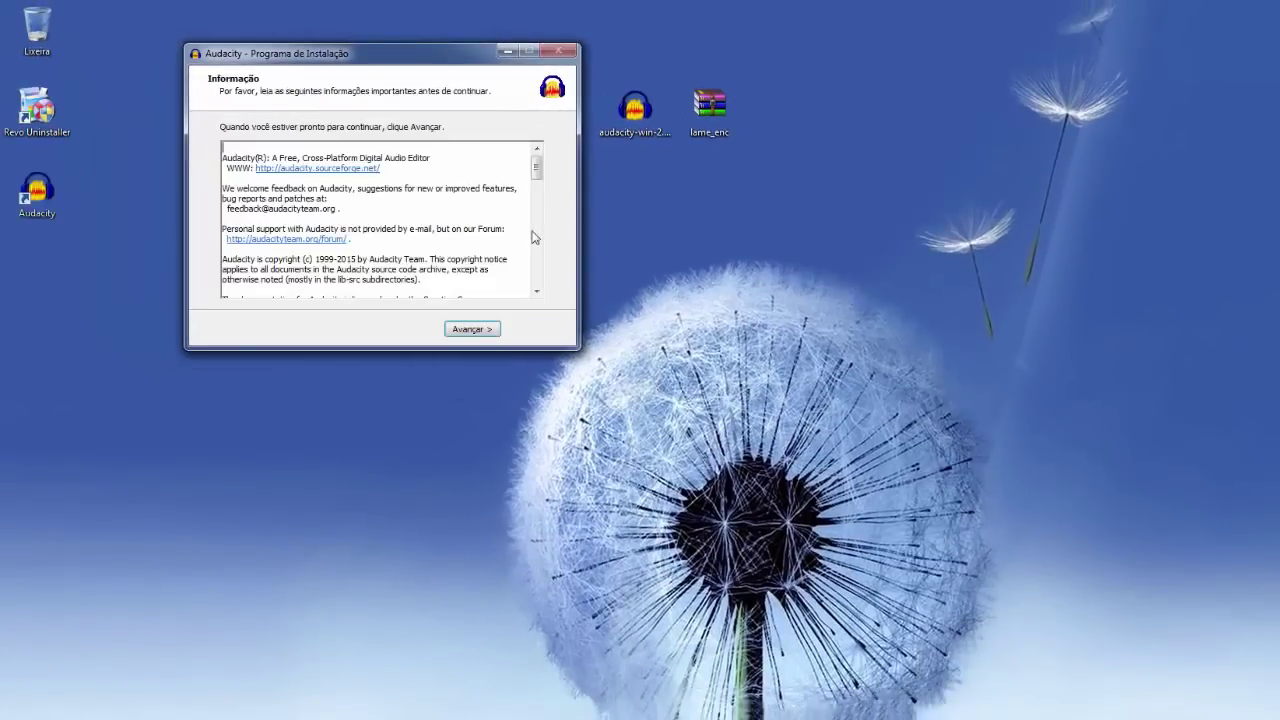
# Turn off Launch Audacity and finish the setup wizard.
pyautogui.click(471, 329)
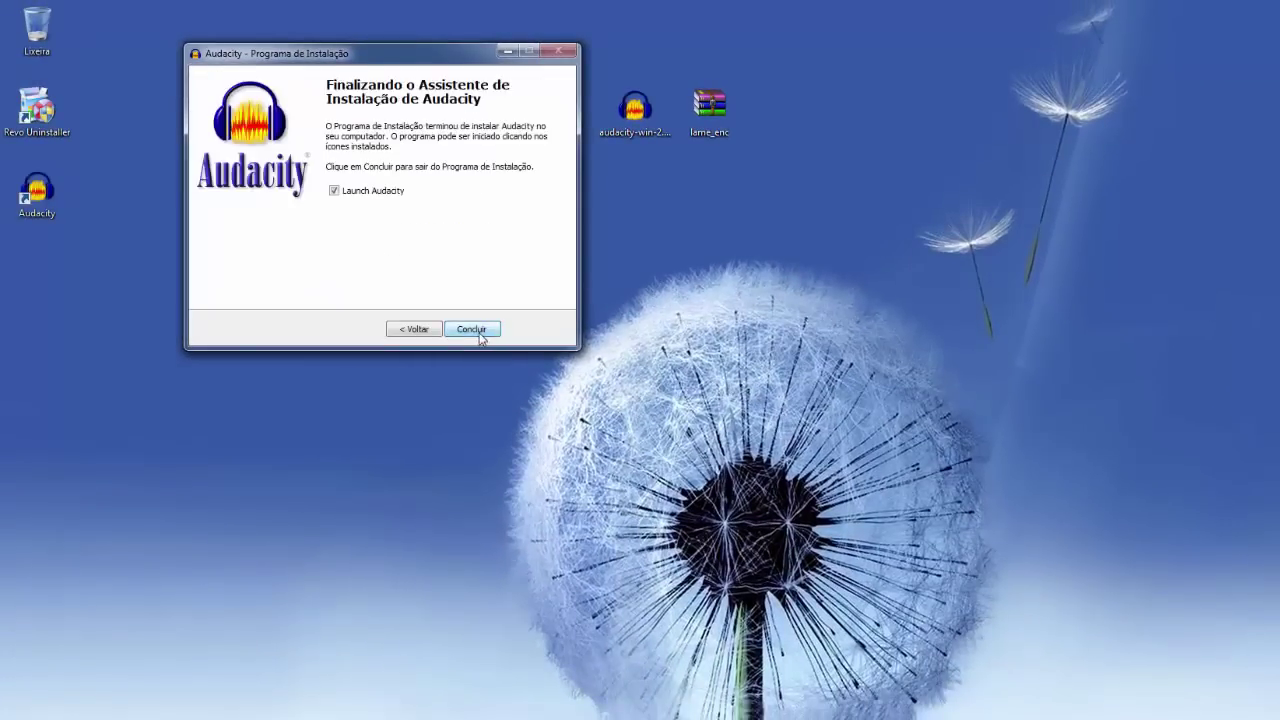
pyautogui.click(334, 191)
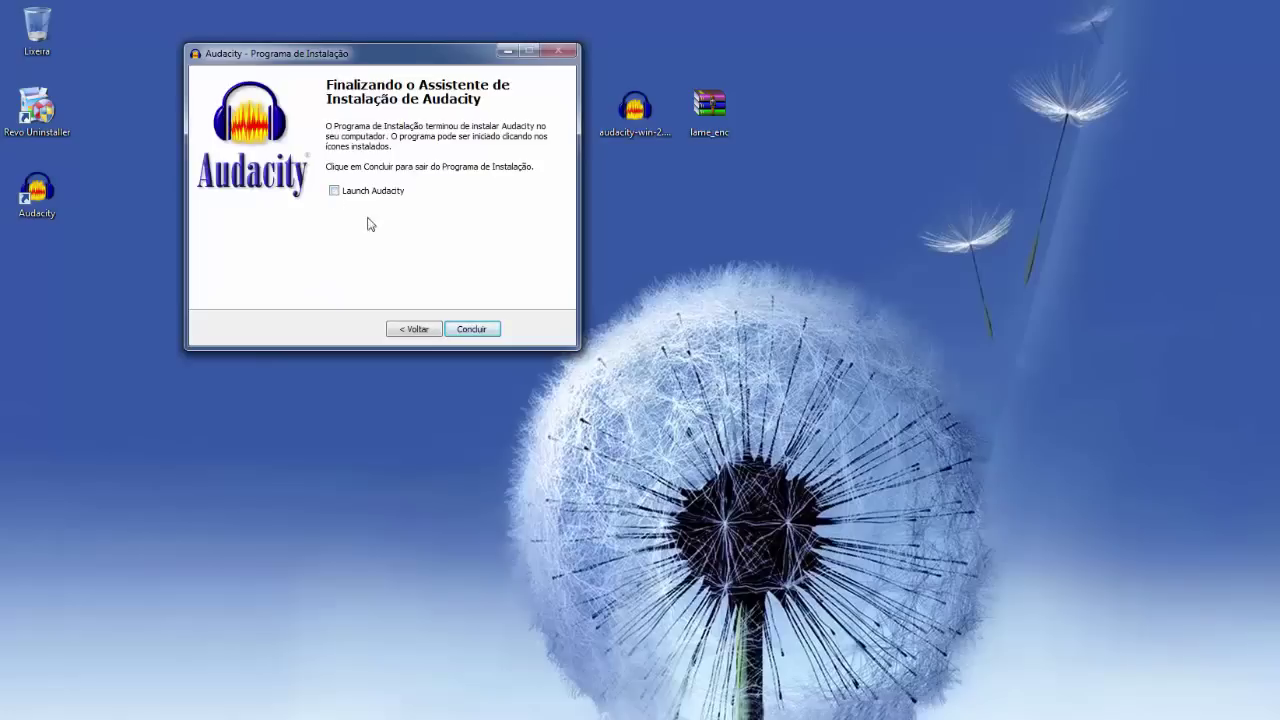
pyautogui.click(471, 329)
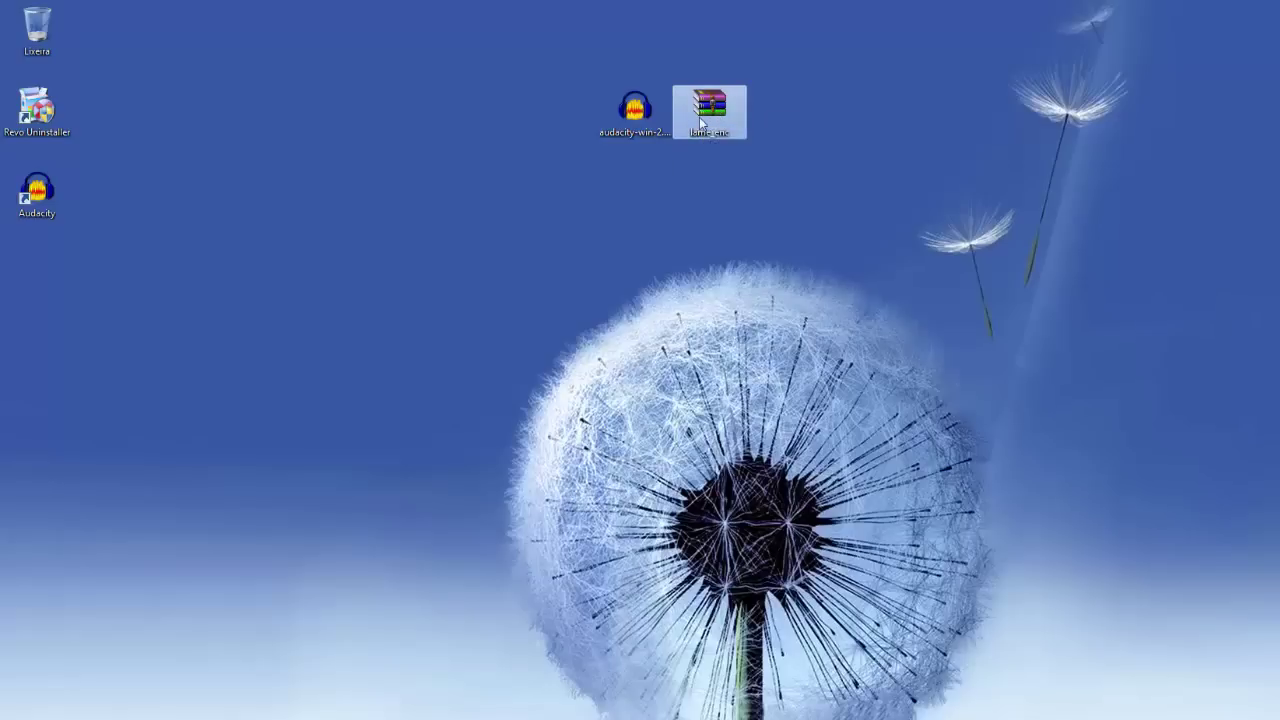
# Extract the lame_enc archive directly onto the desktop and place lame_enc.dll beside the Audacity installer file.
pyautogui.moveTo(816, 204); pyautogui.dragTo(590, 96)
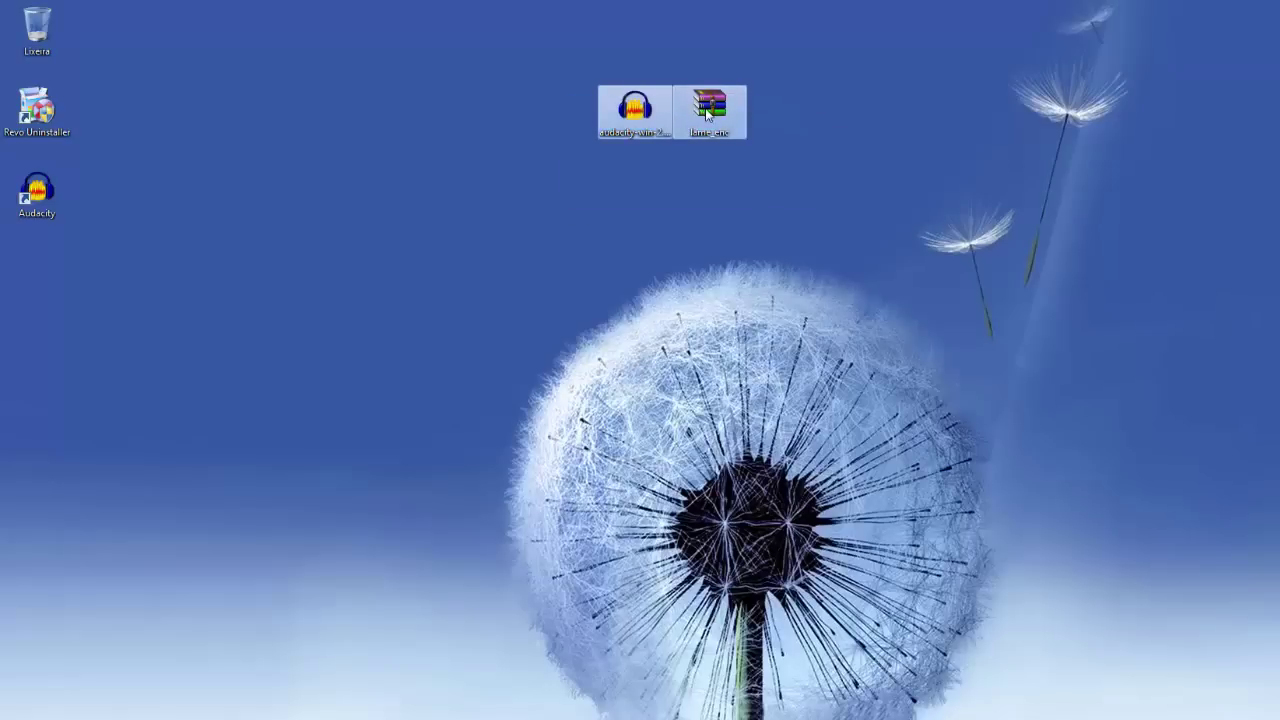
pyautogui.click(706, 113)
pyautogui.rightClick(704, 111)
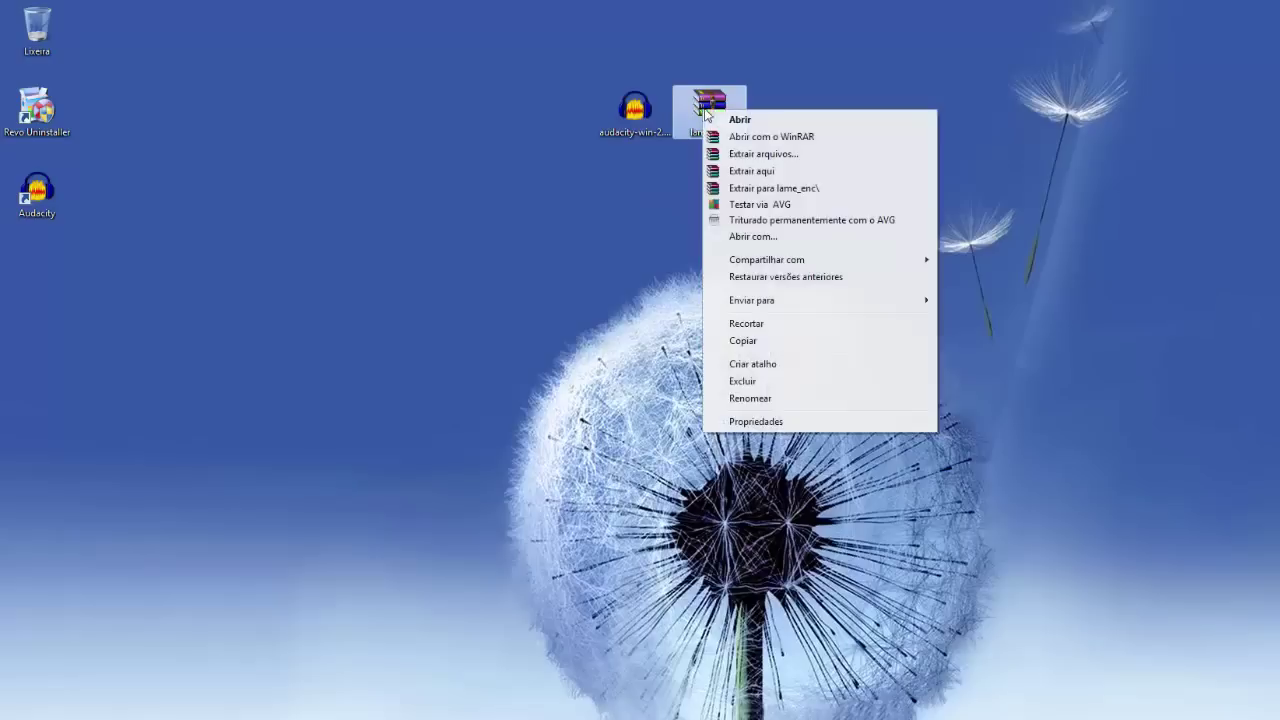
pyautogui.click(750, 171)
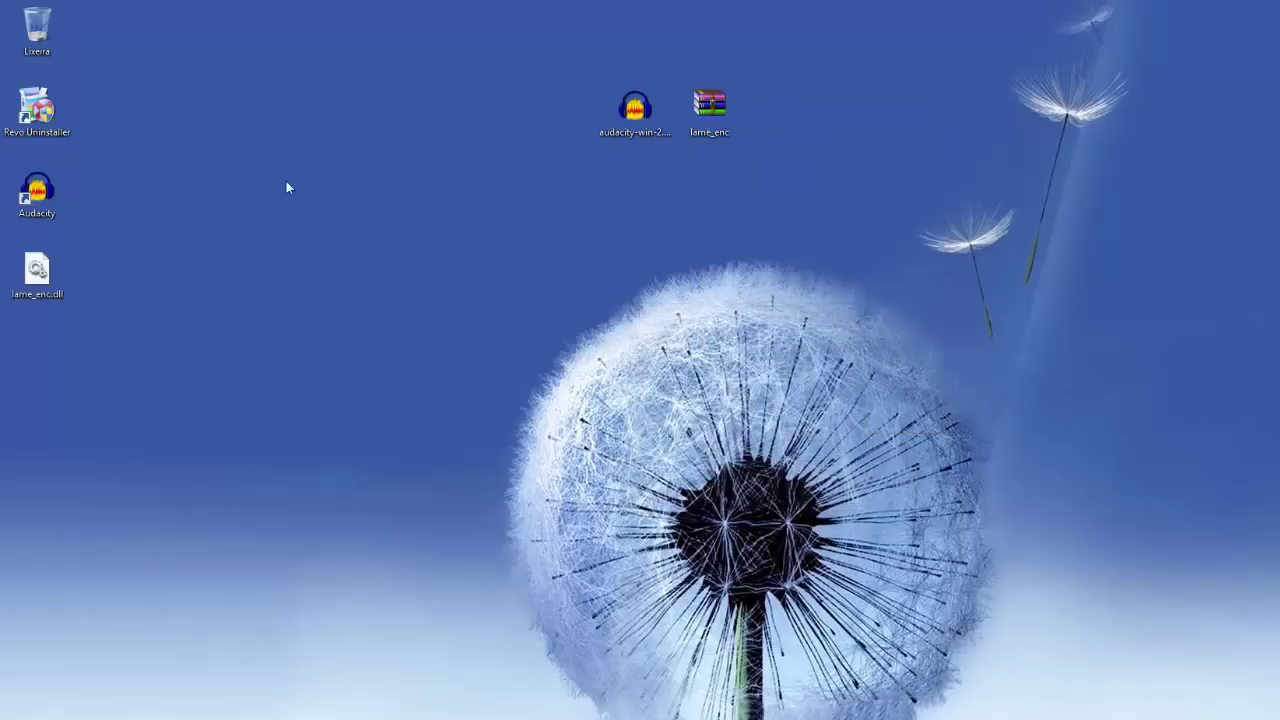
pyautogui.moveTo(34, 290); pyautogui.dragTo(555, 122)
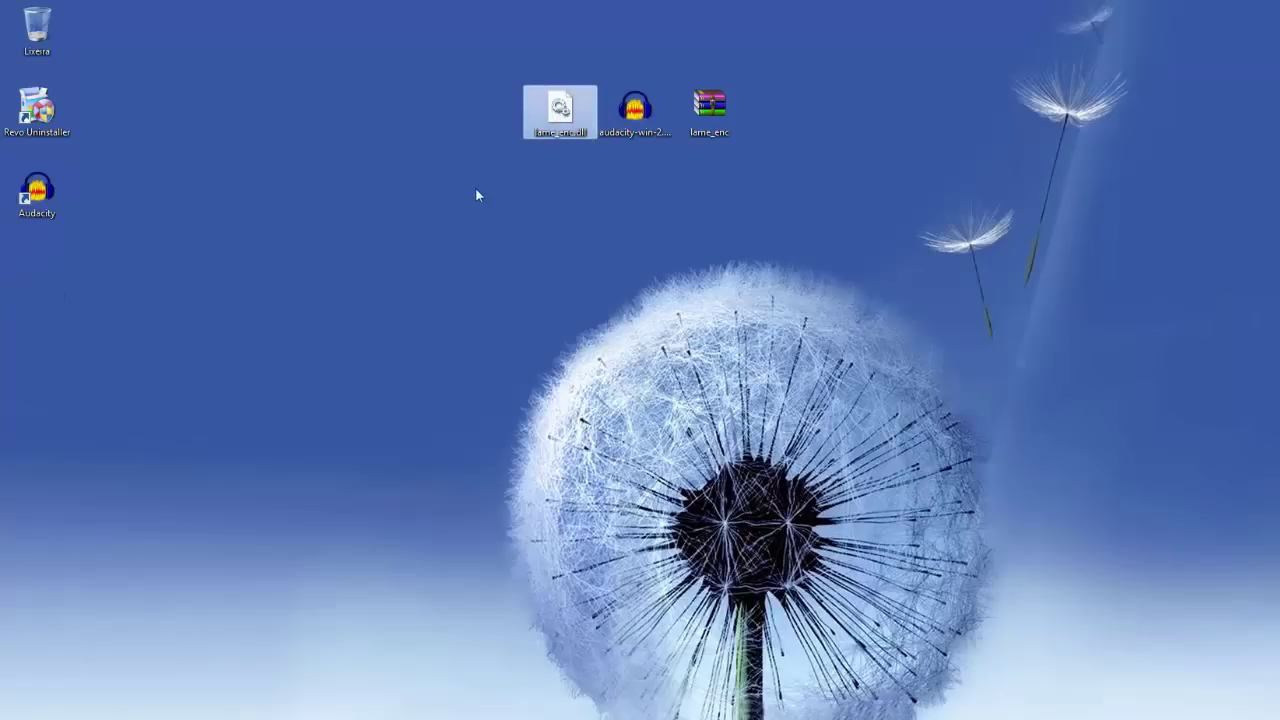
pyautogui.moveTo(476, 188); pyautogui.dragTo(746, 92)
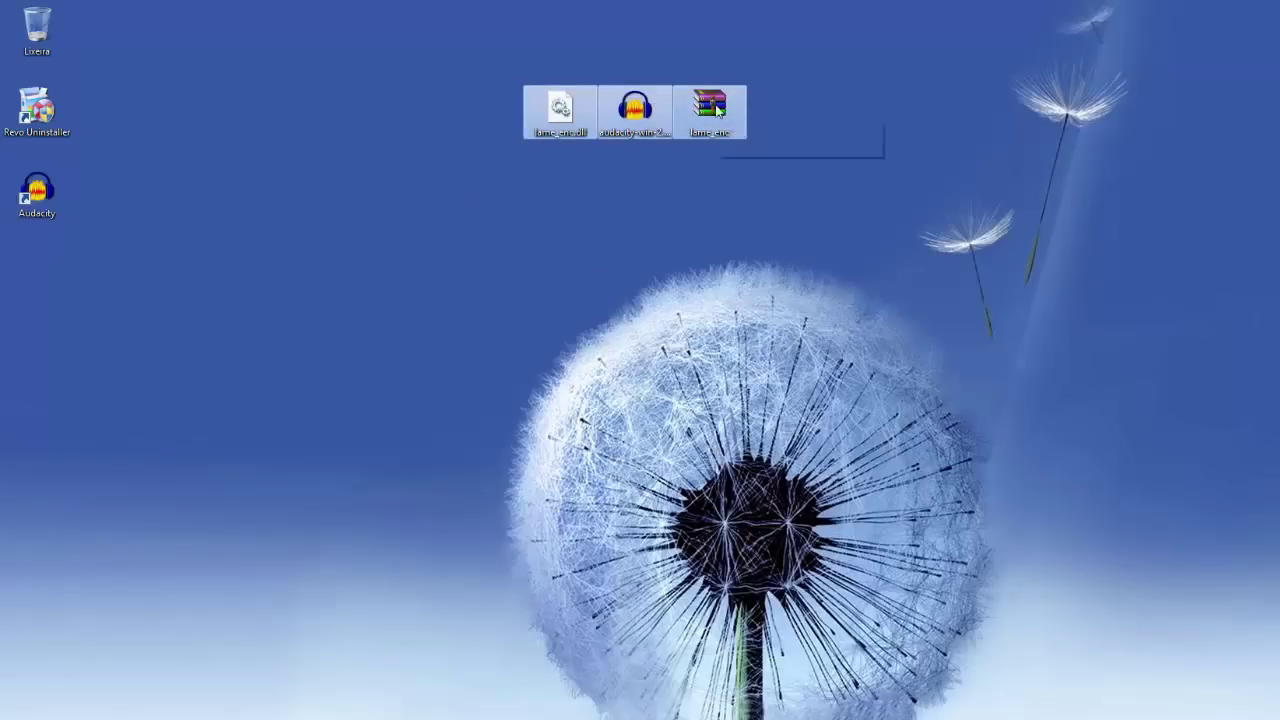
pyautogui.click(551, 177)
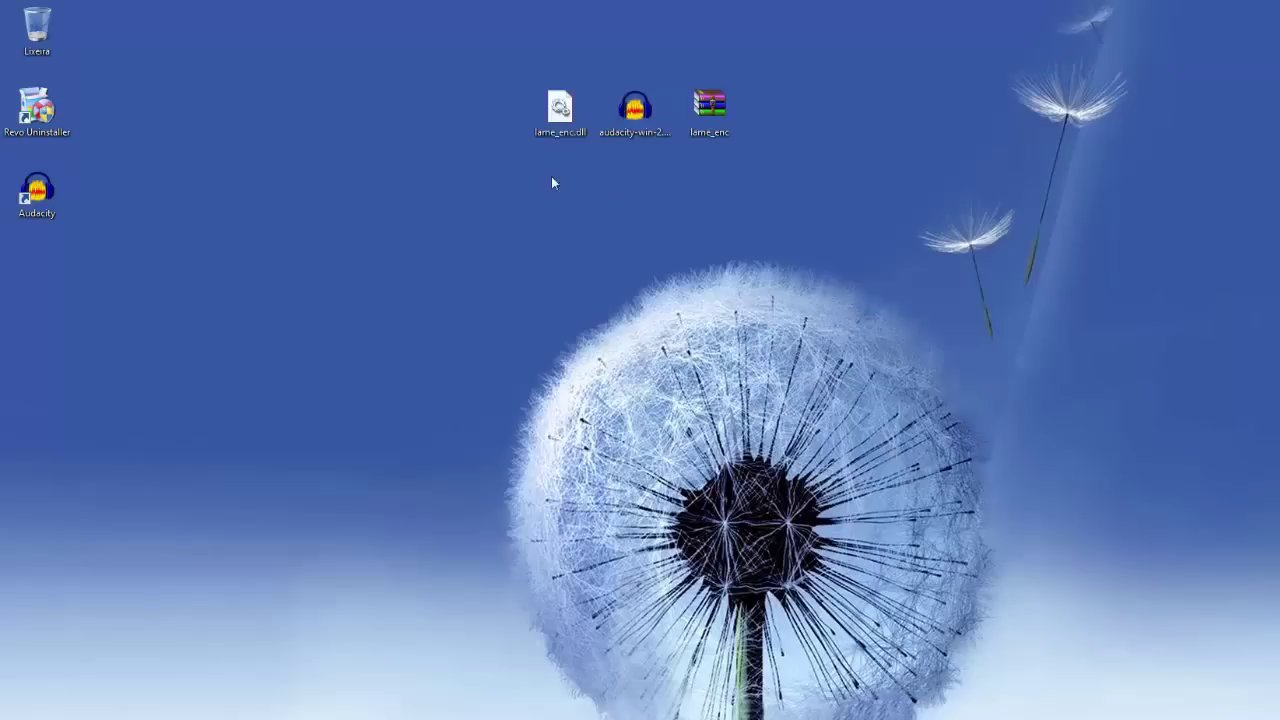
# Launch Audacity from its desktop shortcut and register the hard_limiter_1413 and sc4_1882 plug-ins.
pyautogui.doubleClick(35, 205)
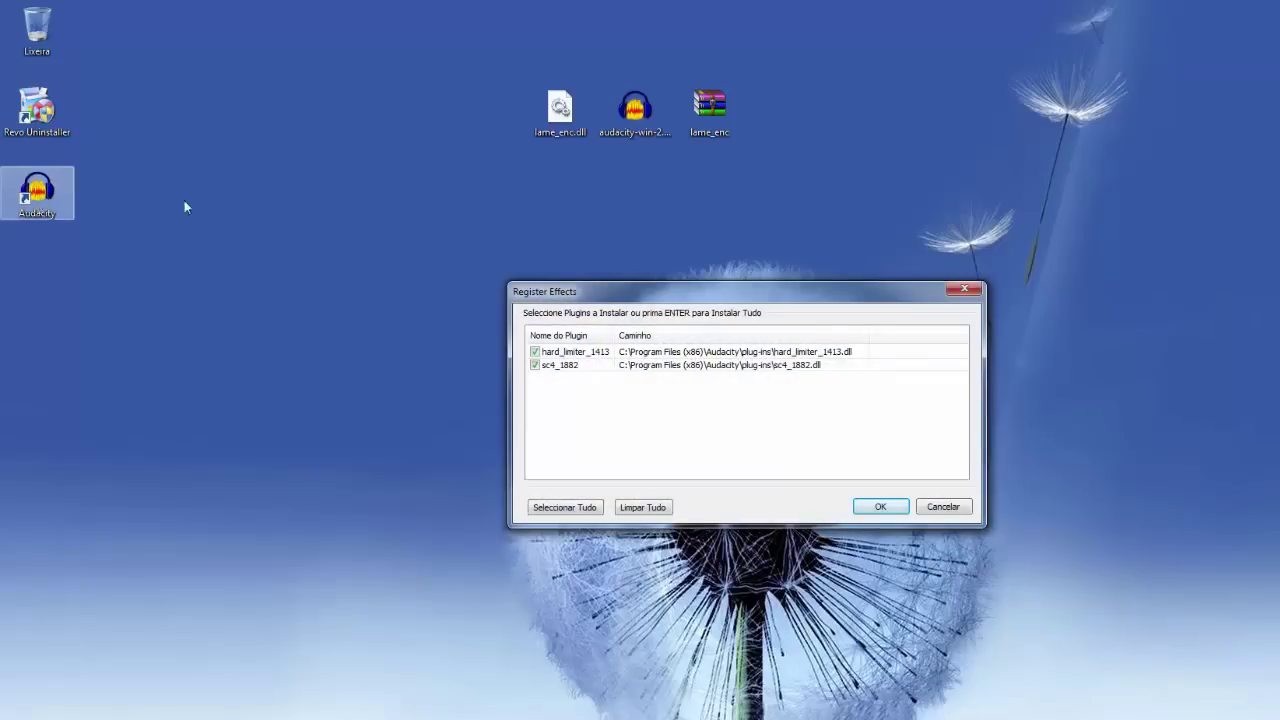
pyautogui.moveTo(718, 299); pyautogui.dragTo(529, 241)
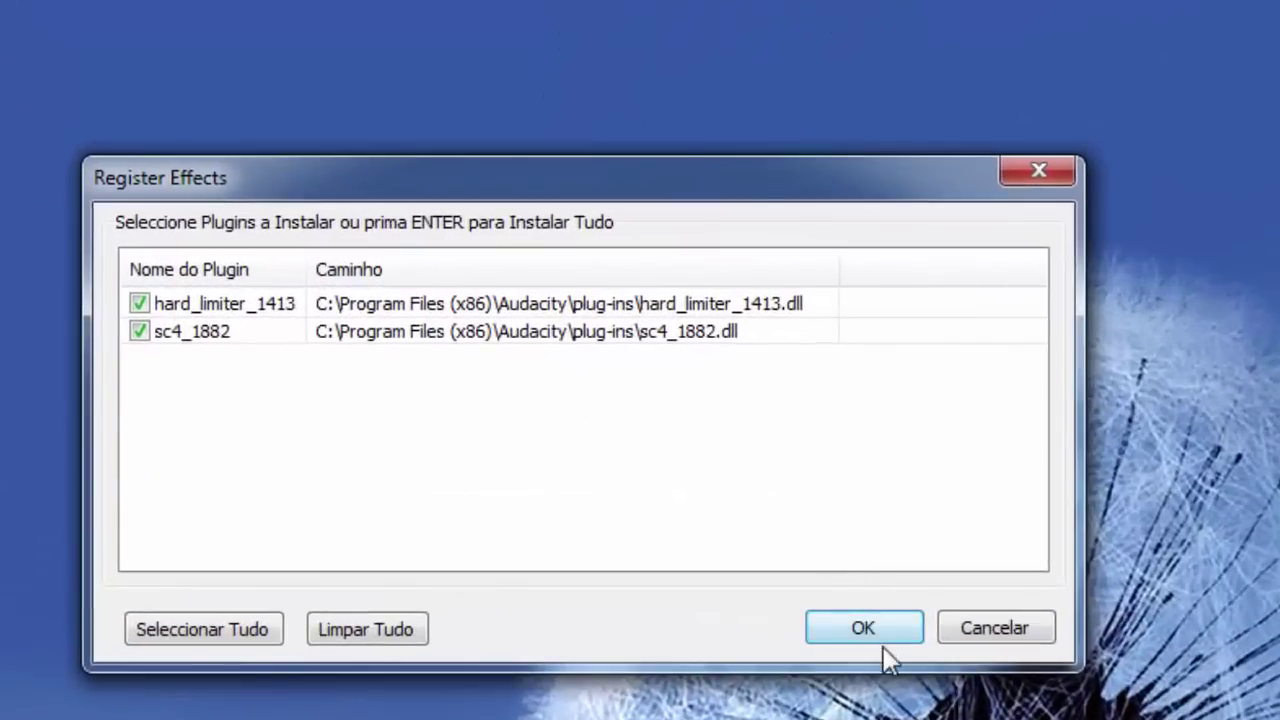
pyautogui.click(850, 632)
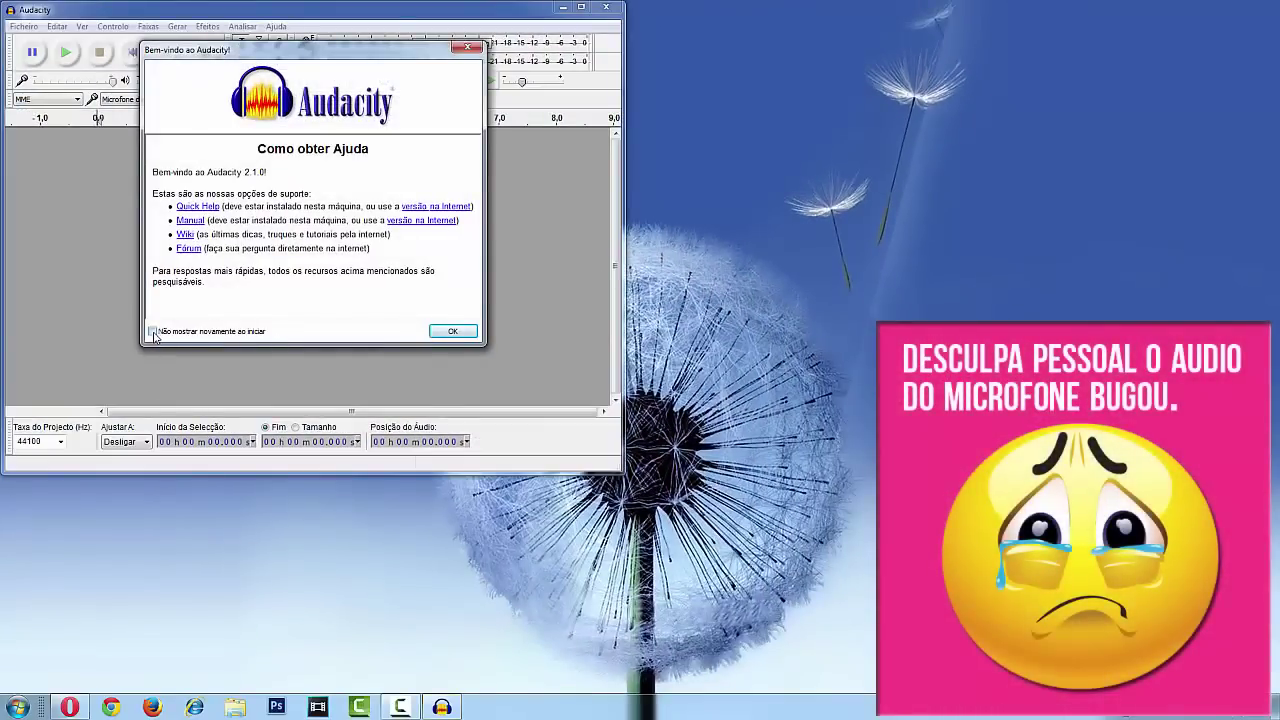
# Dismiss the welcome dialog and maximize the Audacity window.
pyautogui.click(452, 331)
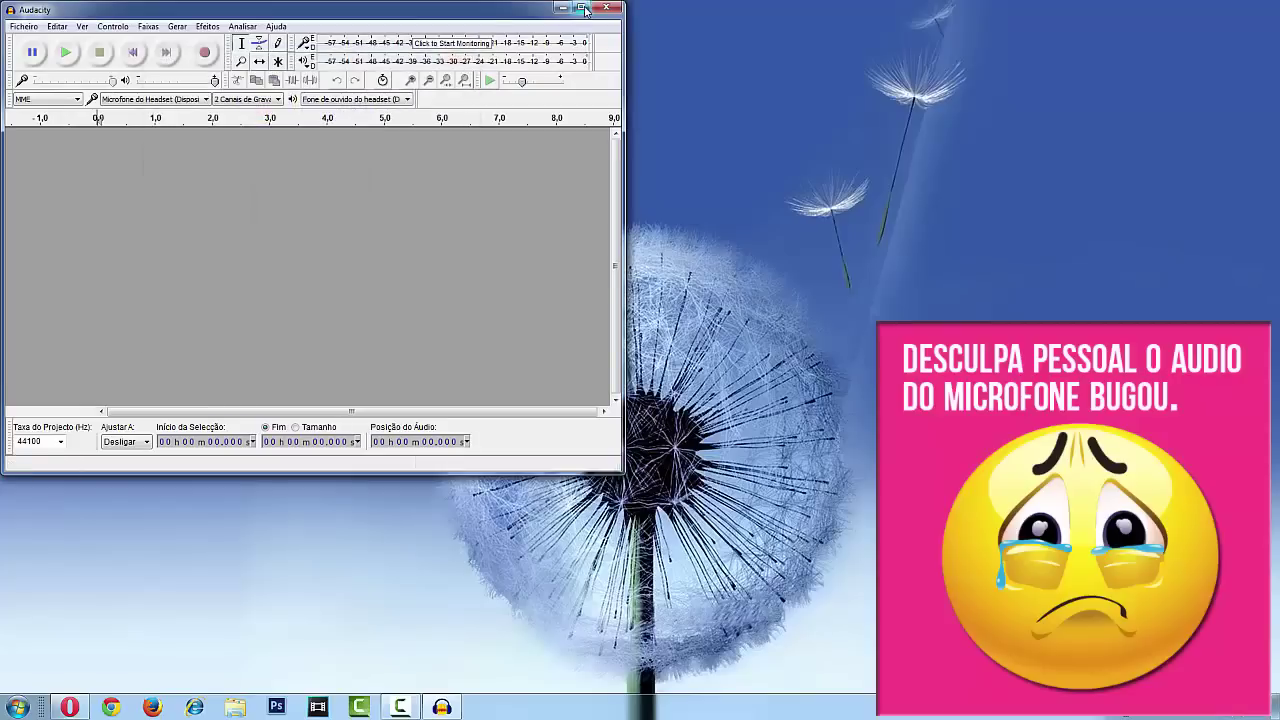
pyautogui.click(581, 7)
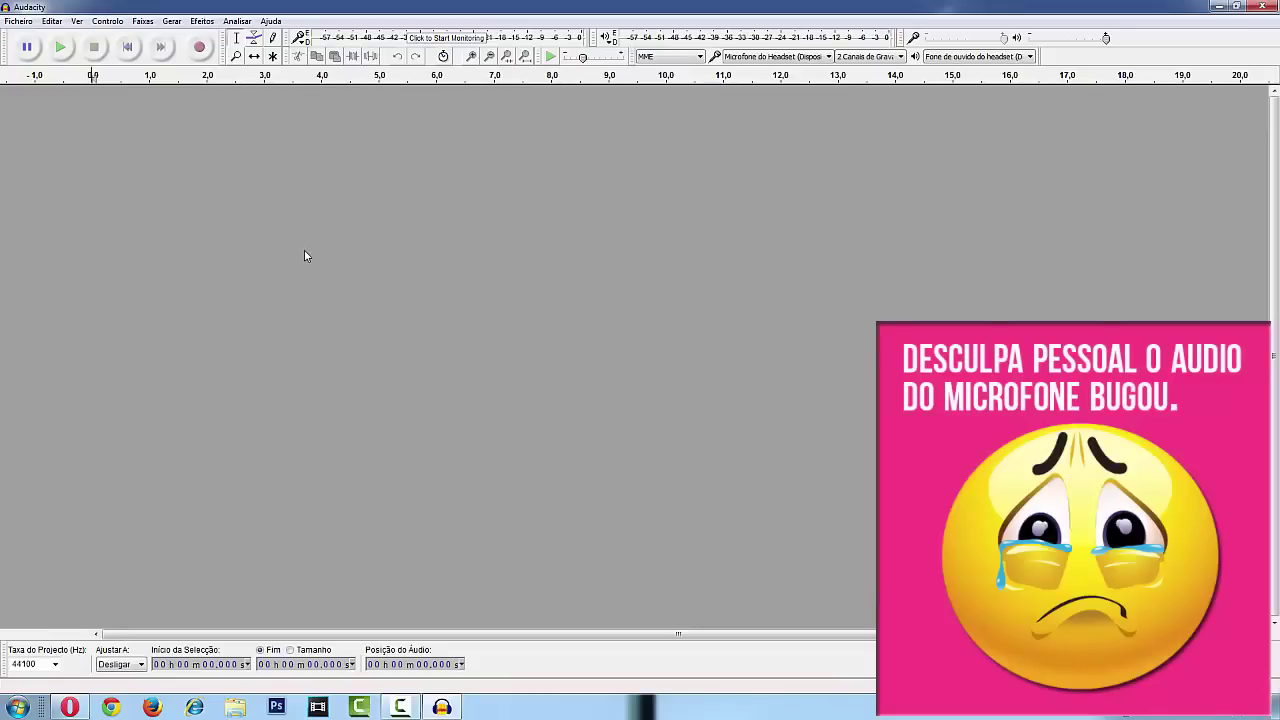
# Import the song Monster from the DUNBSTEP folder of the Músicas library in Windows Explorer into the empty Audacity project.
pyautogui.click(236, 706)
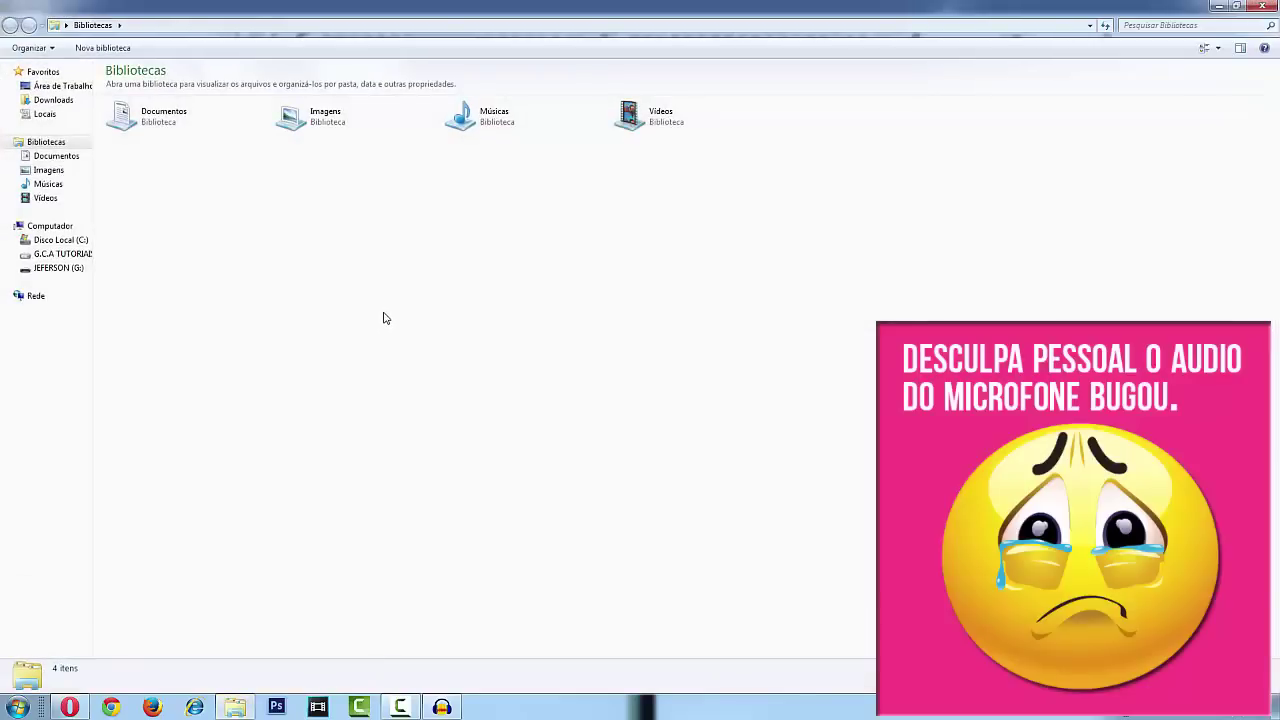
pyautogui.doubleClick(467, 128)
pyautogui.doubleClick(127, 120)
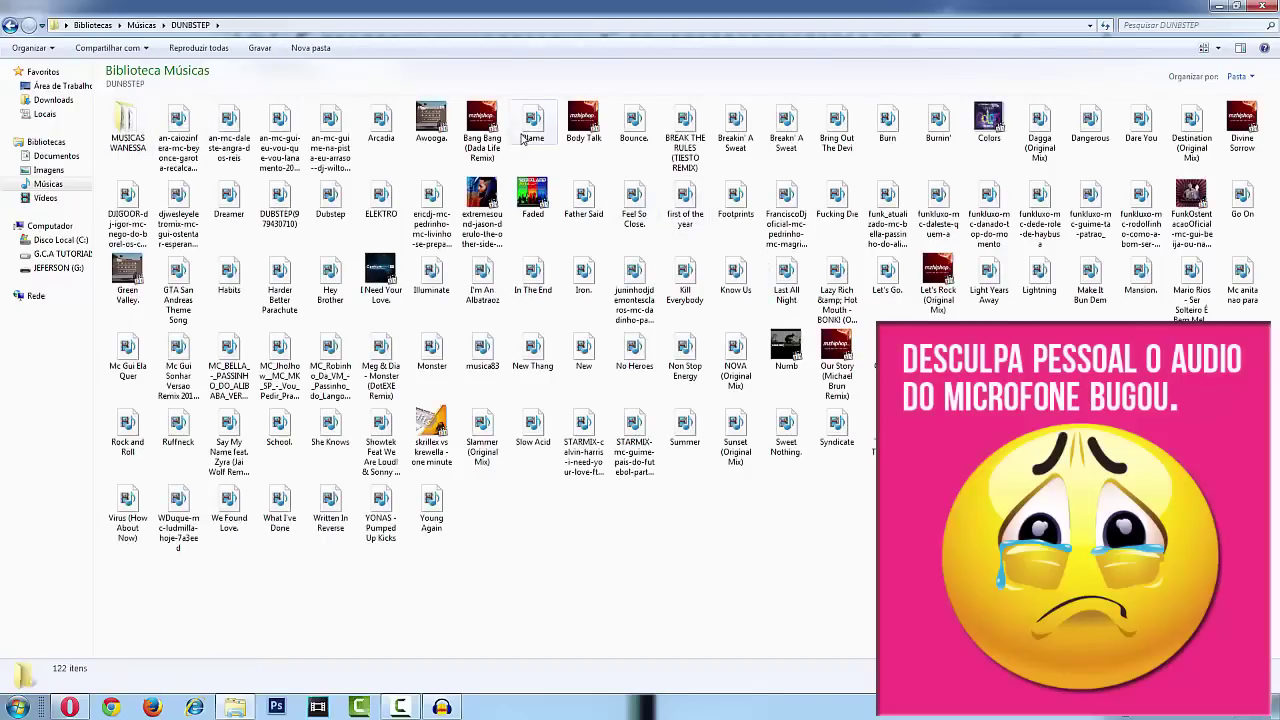
pyautogui.moveTo(533, 128); pyautogui.dragTo(567, 508)
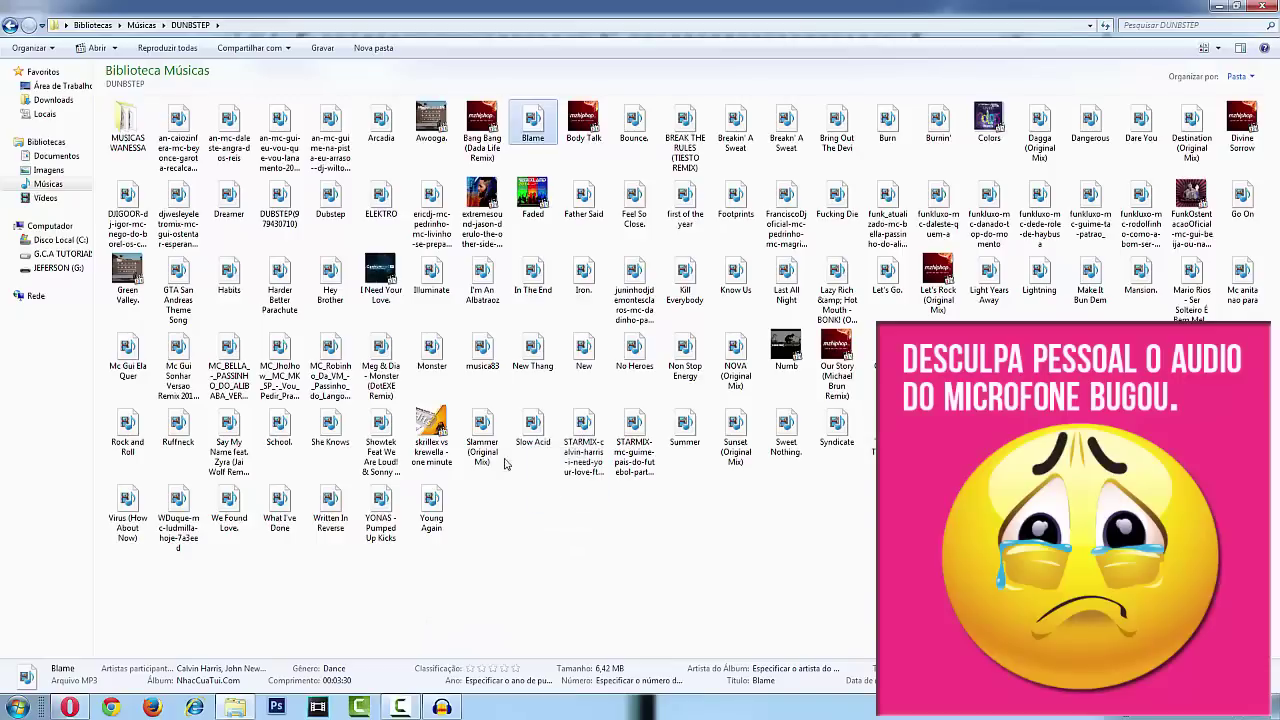
pyautogui.moveTo(431, 350); pyautogui.dragTo(447, 420)
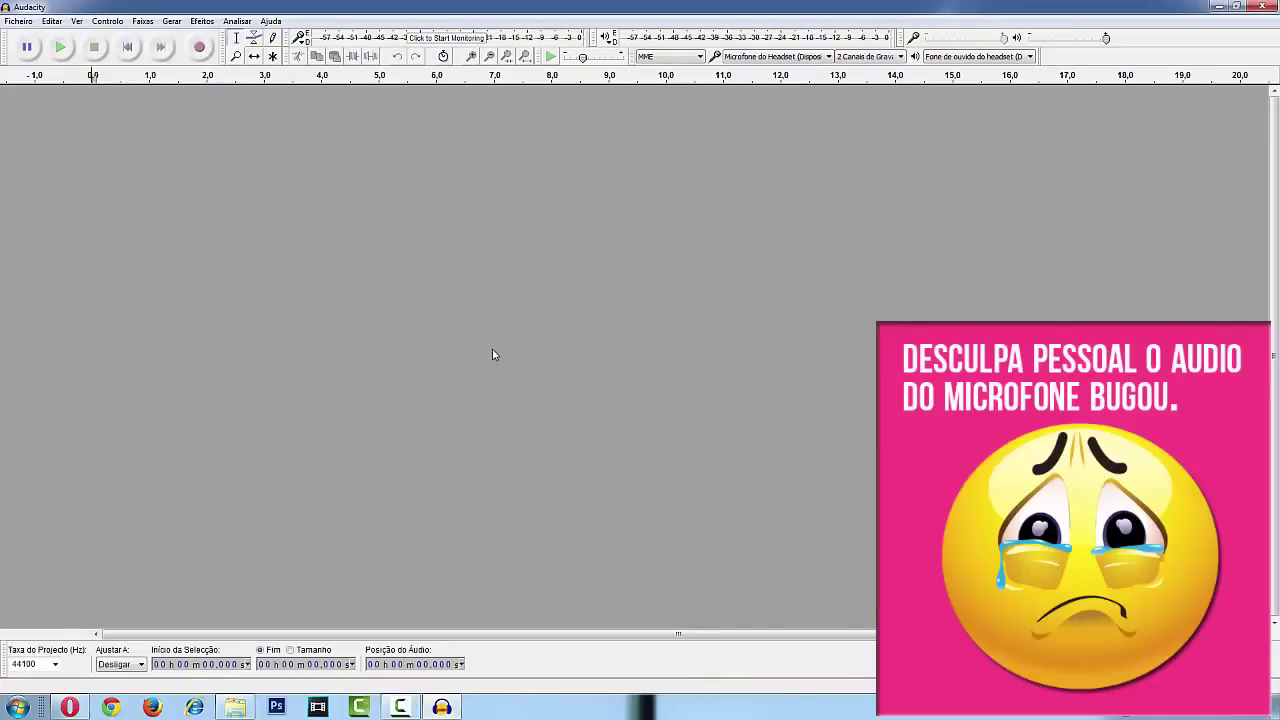
pyautogui.click(424, 150)
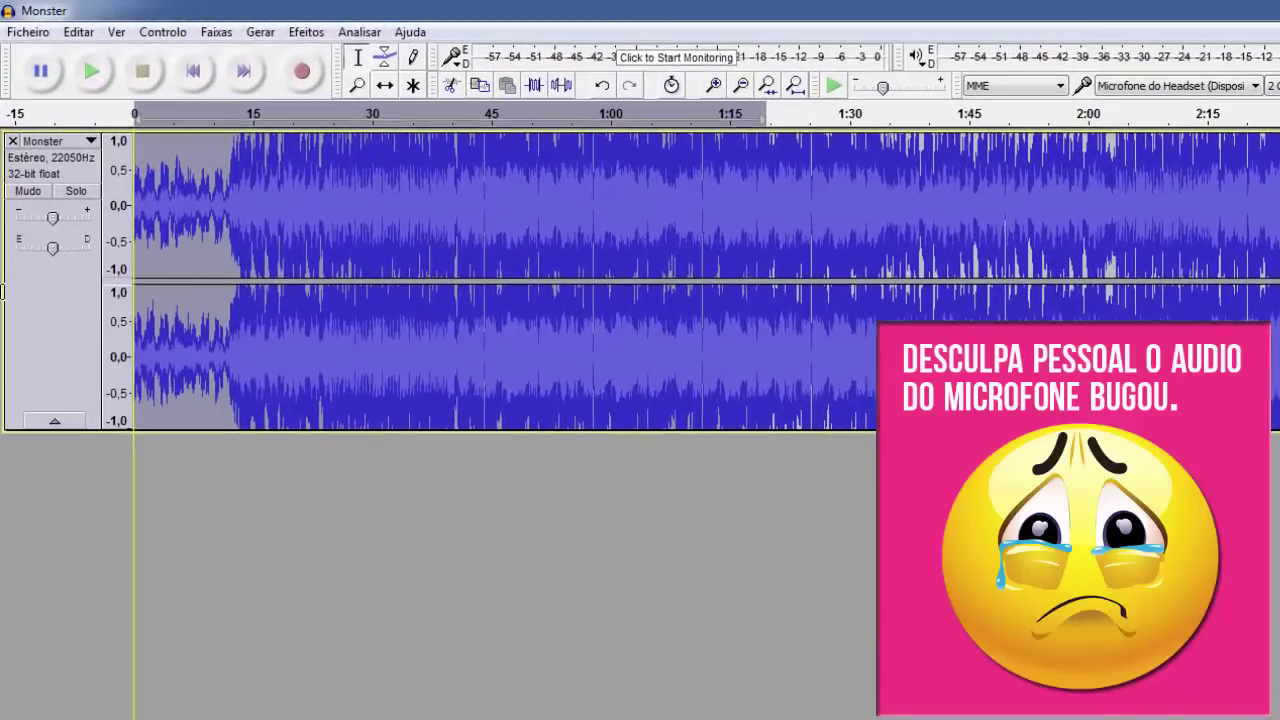
# Delete the selected opening section of the Monster track, from 0 to about 1:20.
pyautogui.press('Delete')
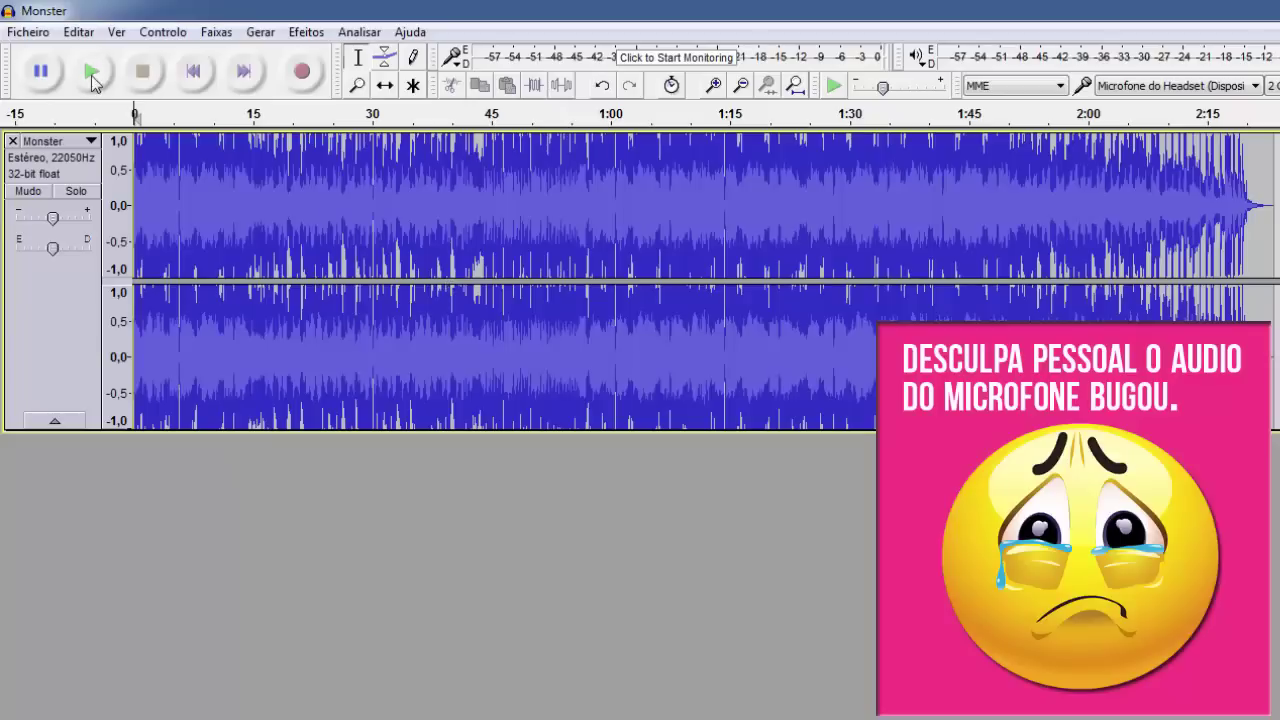
# Export the trimmed Monster track to the desktop as an MP3 file, clearing all of its metadata tags.
pyautogui.click(28, 32)
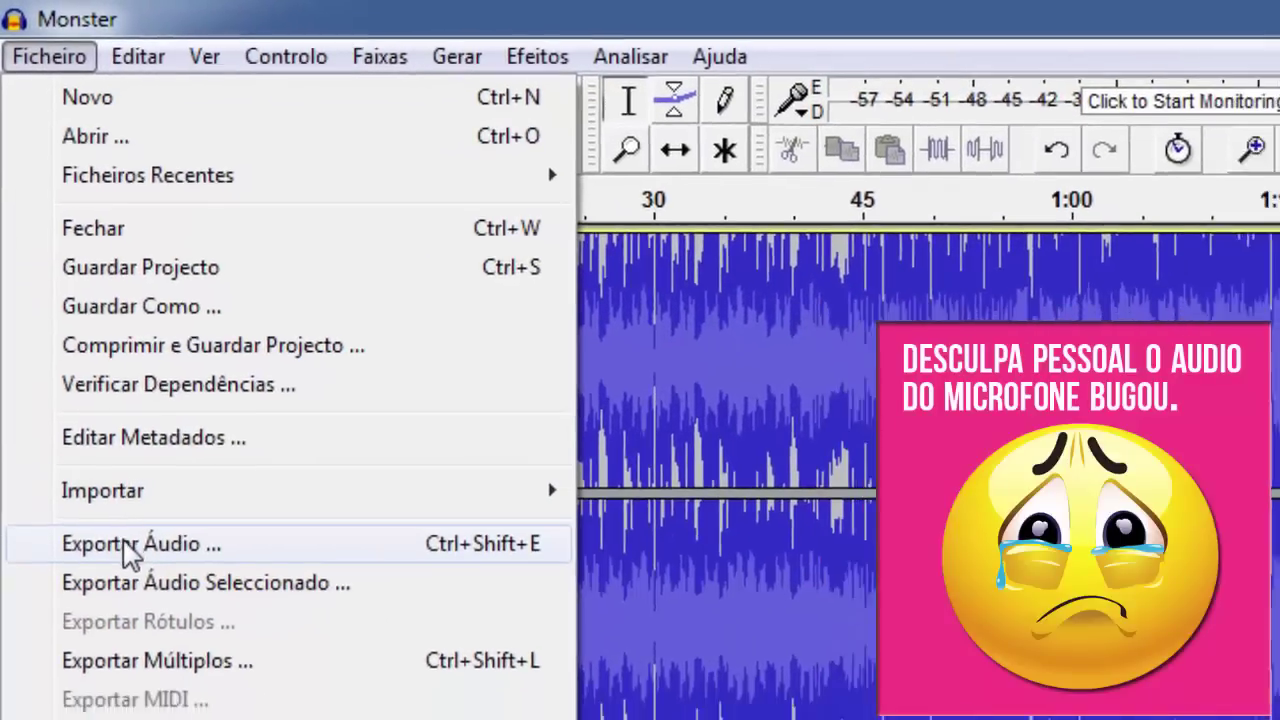
pyautogui.click(140, 583)
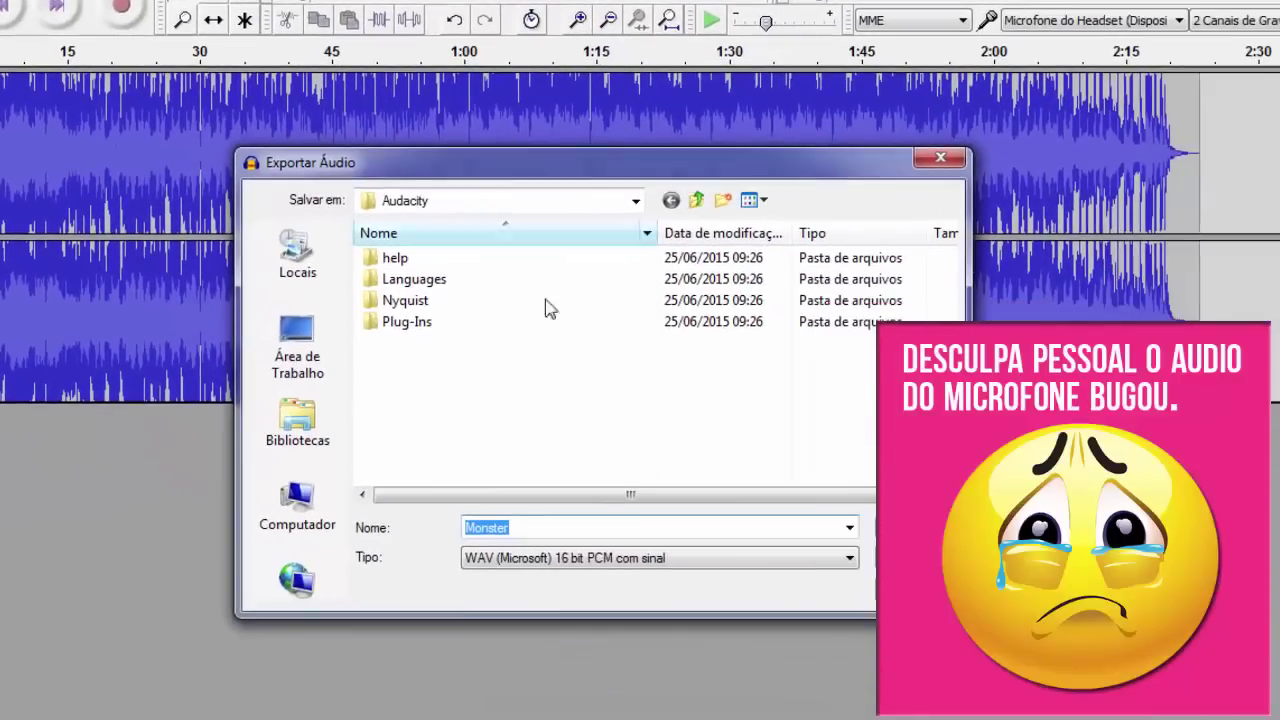
pyautogui.click(305, 350)
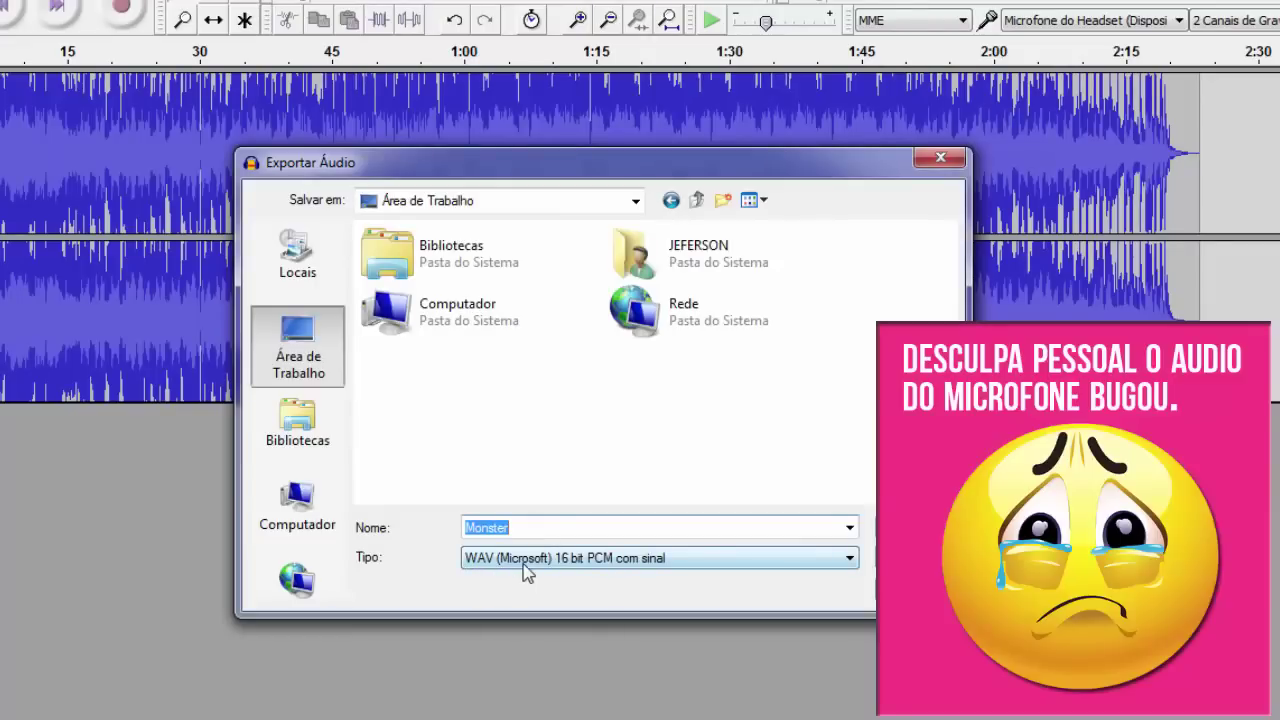
pyautogui.click(601, 558)
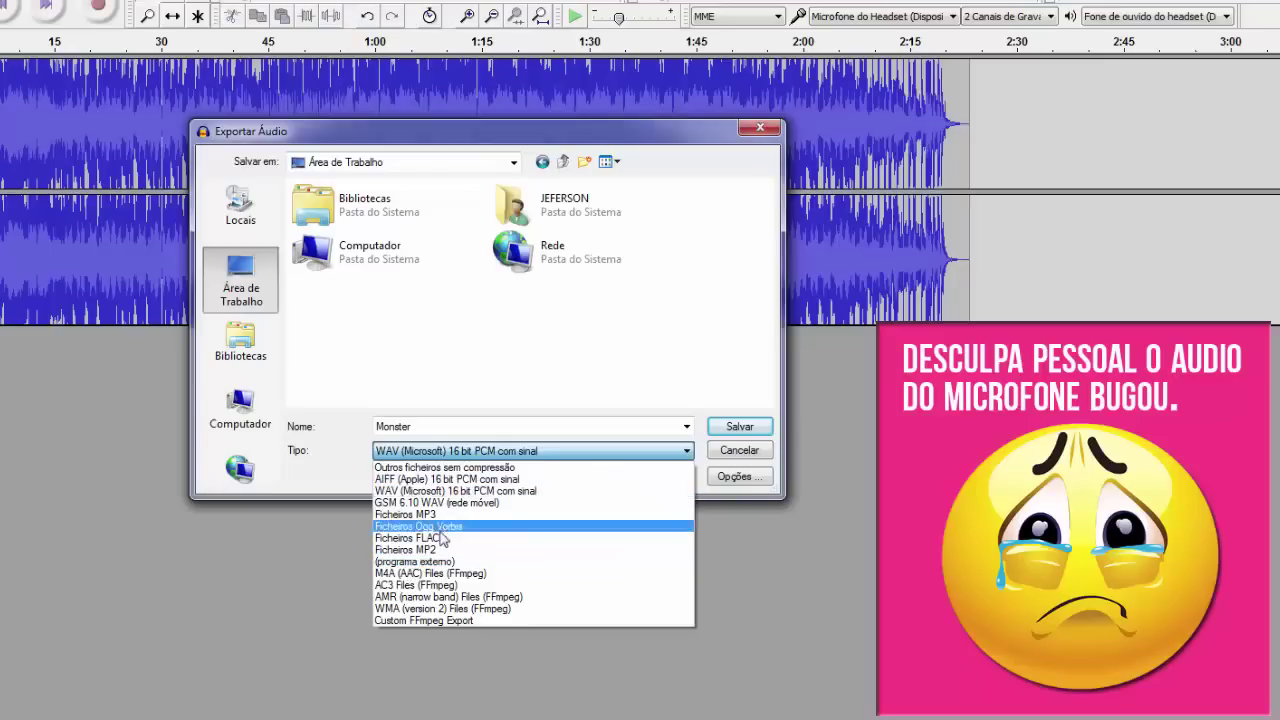
pyautogui.click(438, 514)
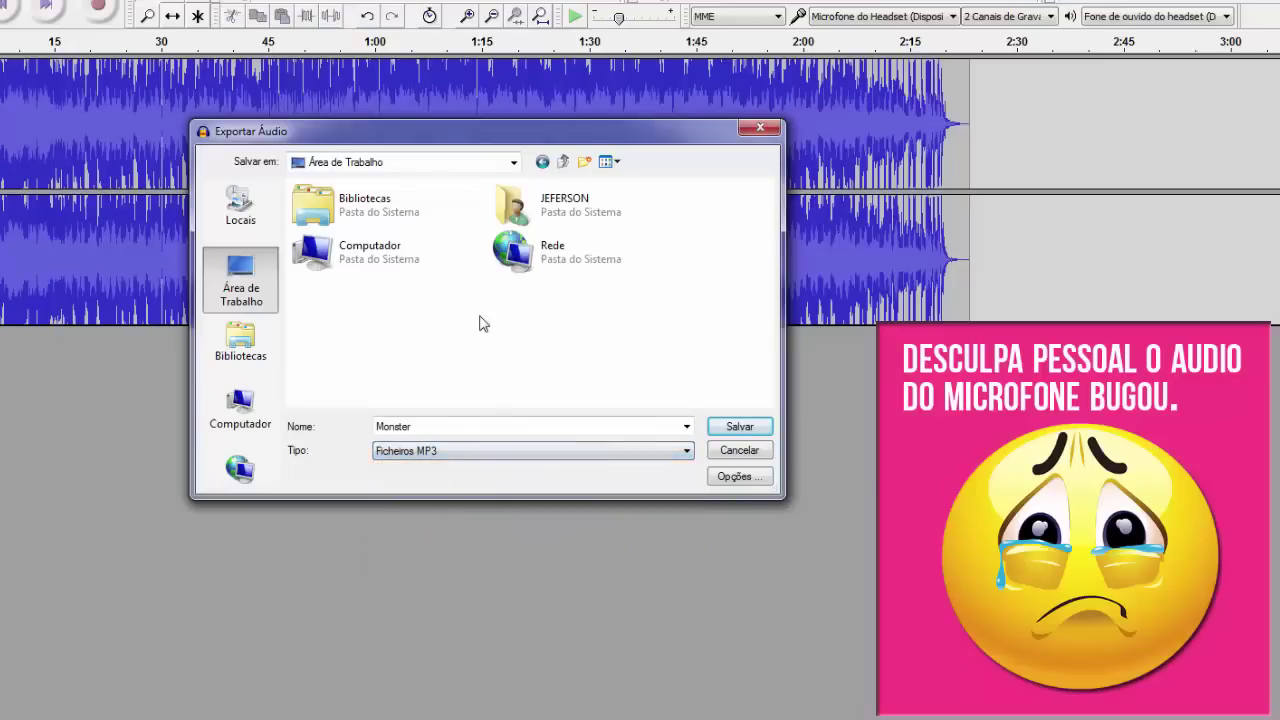
pyautogui.click(739, 427)
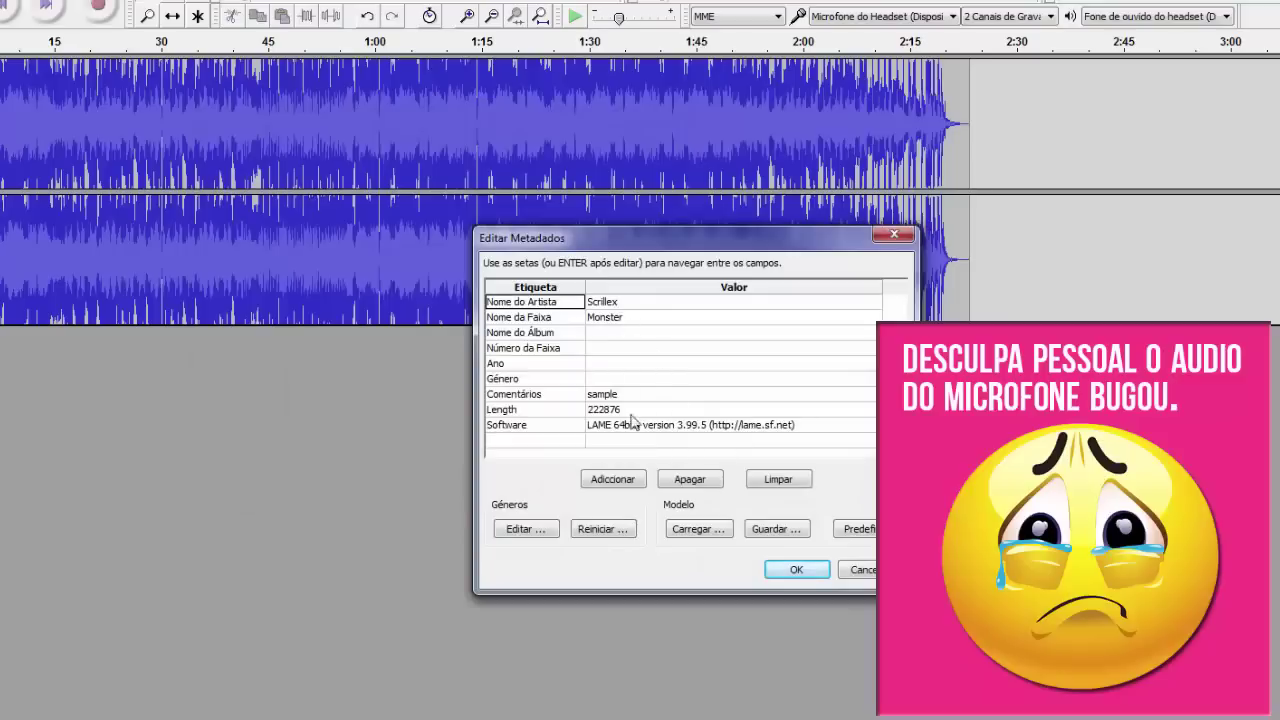
pyautogui.click(770, 479)
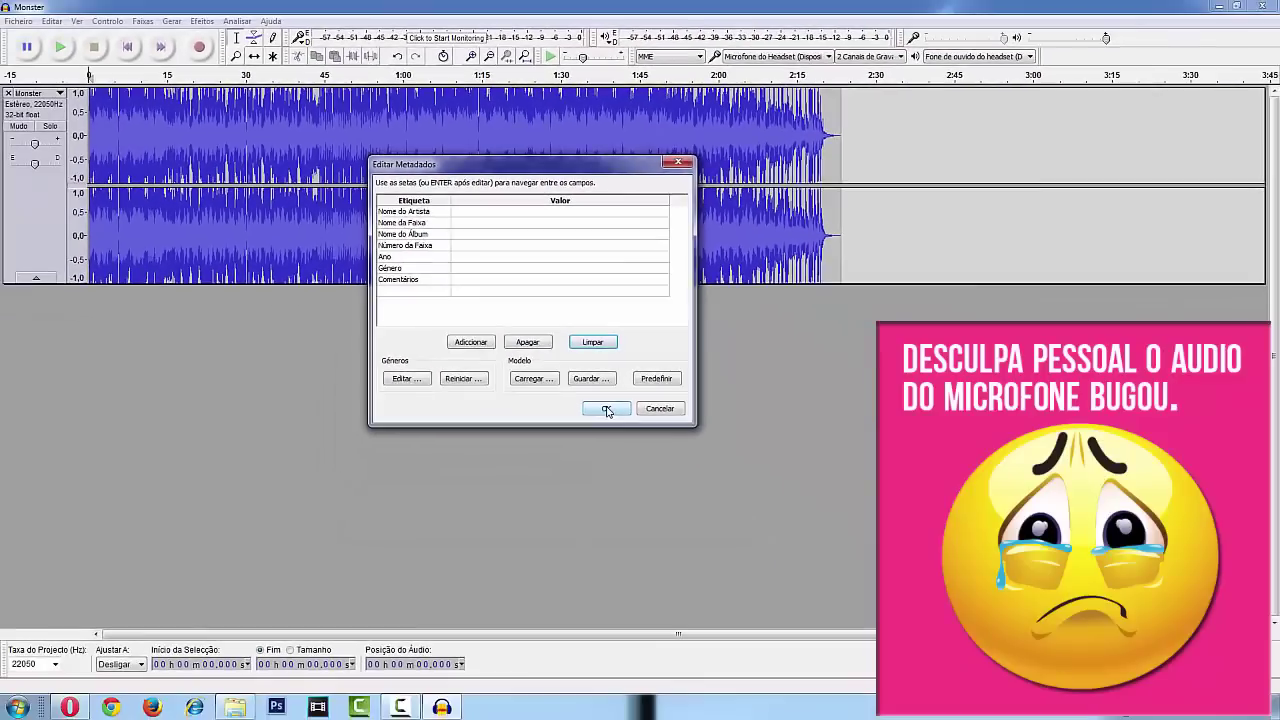
pyautogui.click(627, 448)
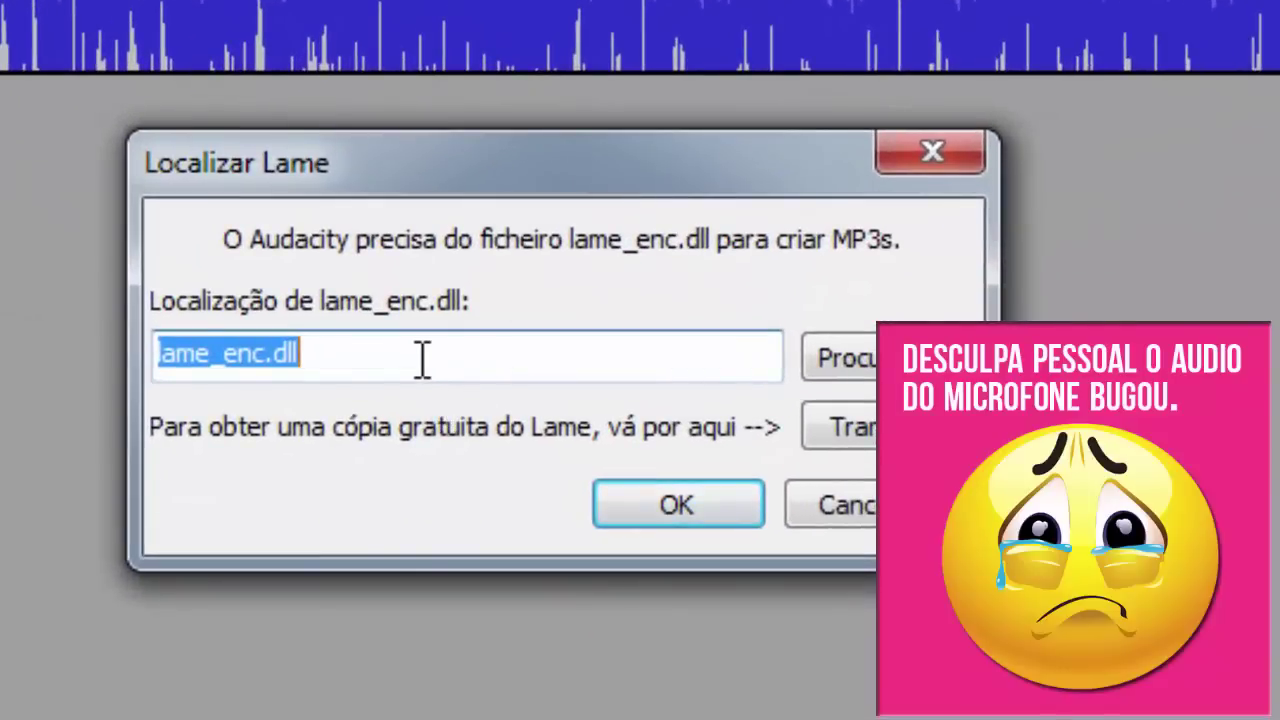
# Locate lame_enc.dll on the desktop as the MP3 encoder library and let the export run.
pyautogui.click(422, 358)
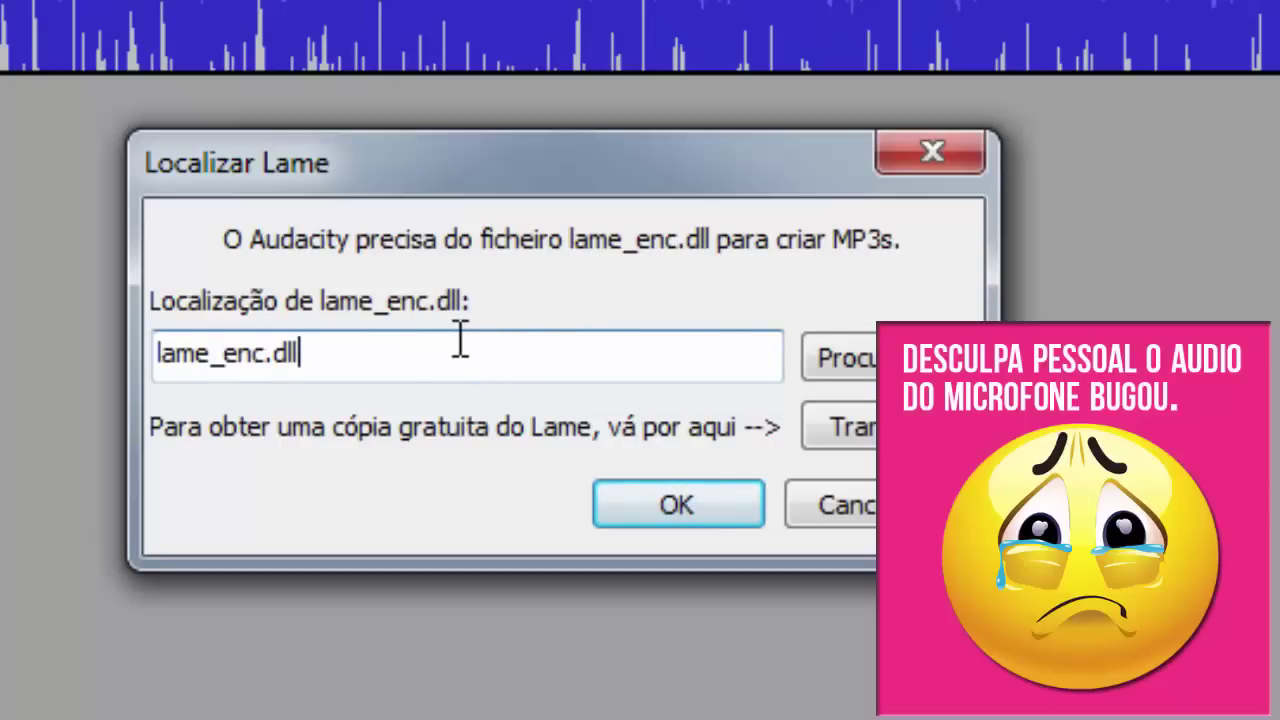
pyautogui.moveTo(460, 337); pyautogui.dragTo(160, 352)
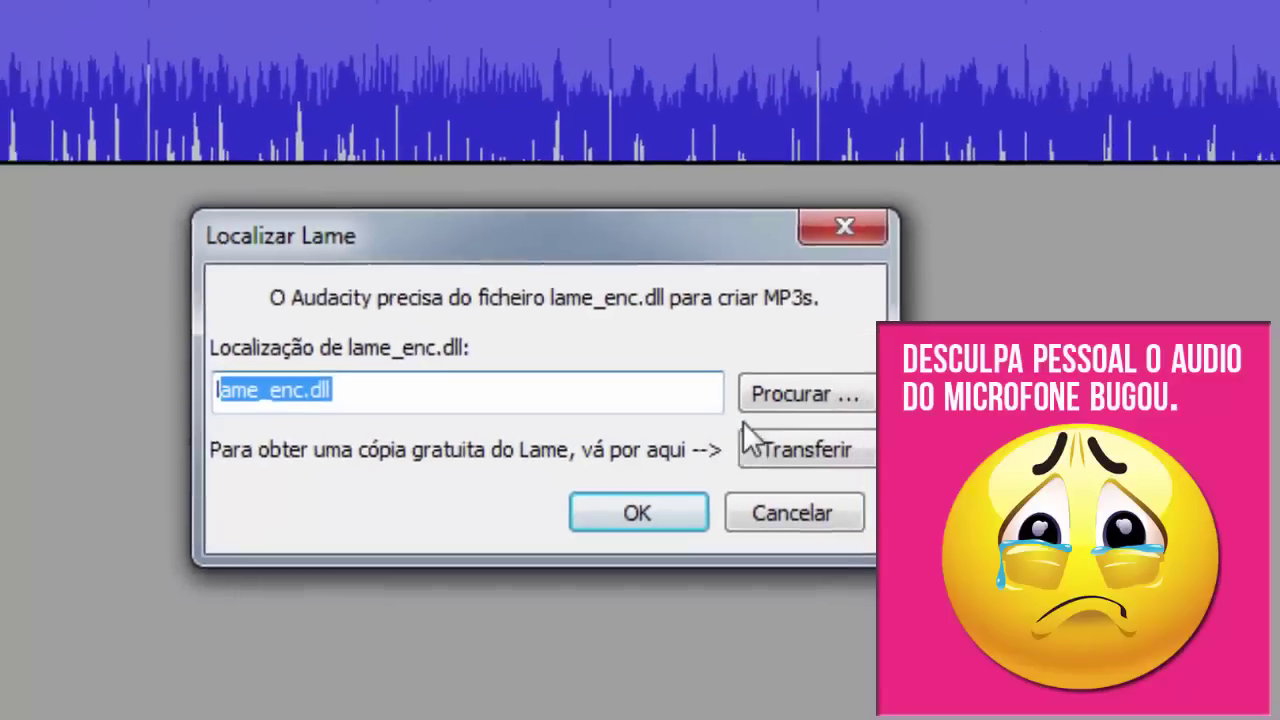
pyautogui.click(790, 394)
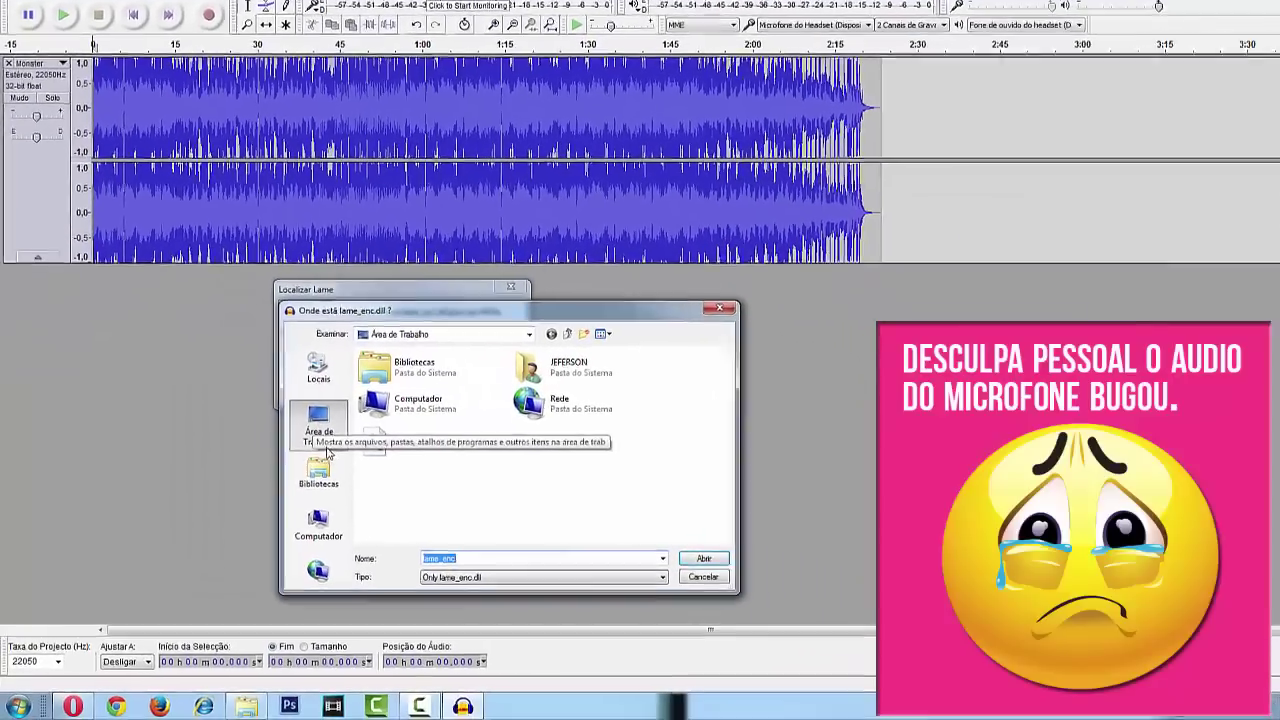
pyautogui.click(421, 452)
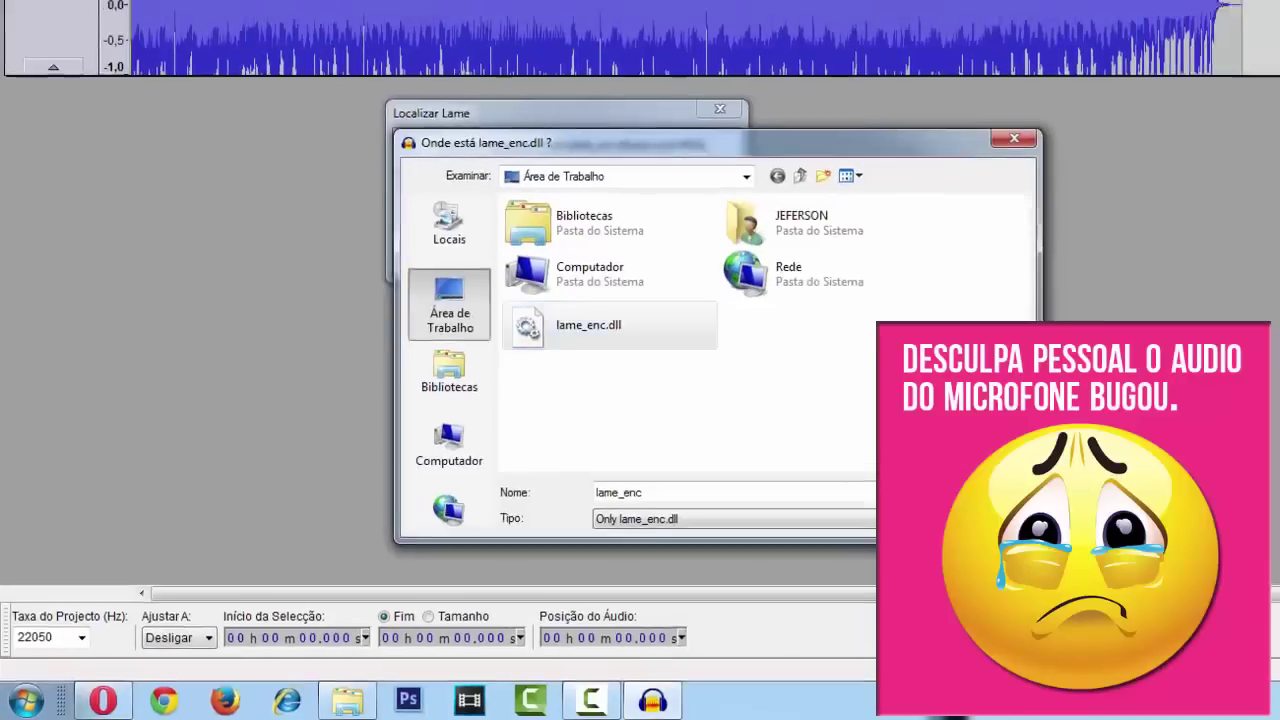
pyautogui.press('Return')
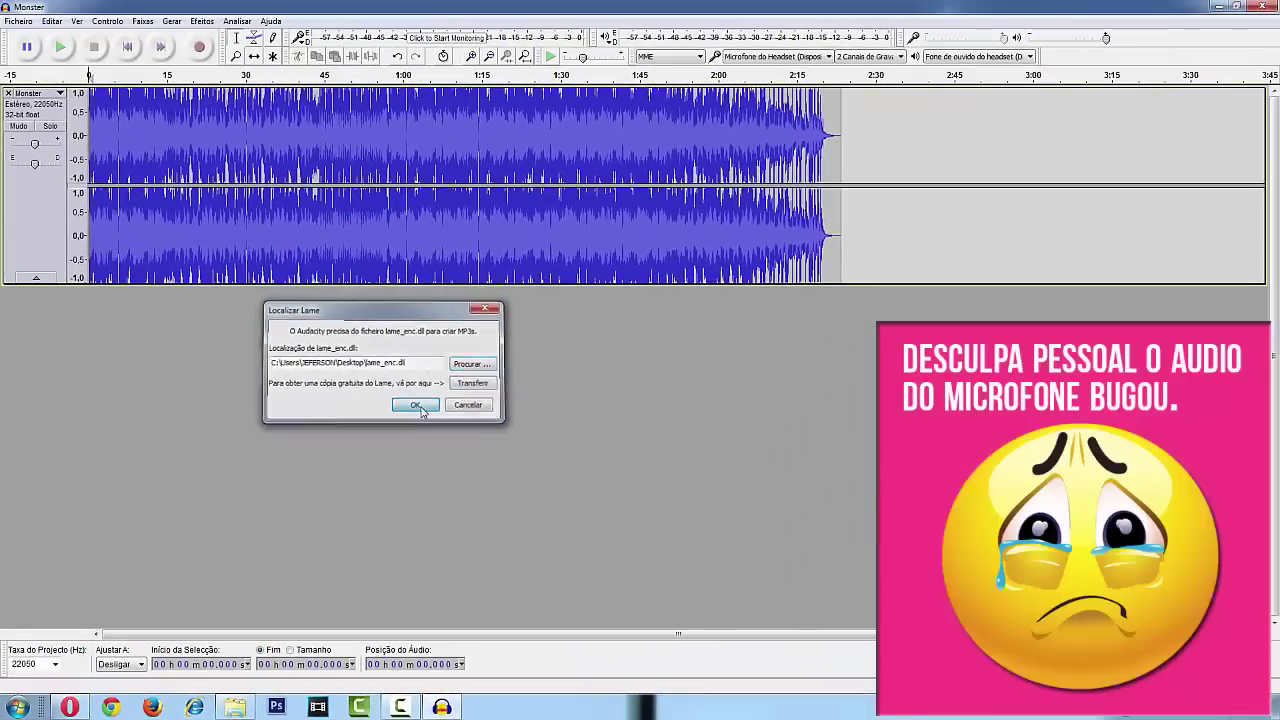
pyautogui.click(421, 409)
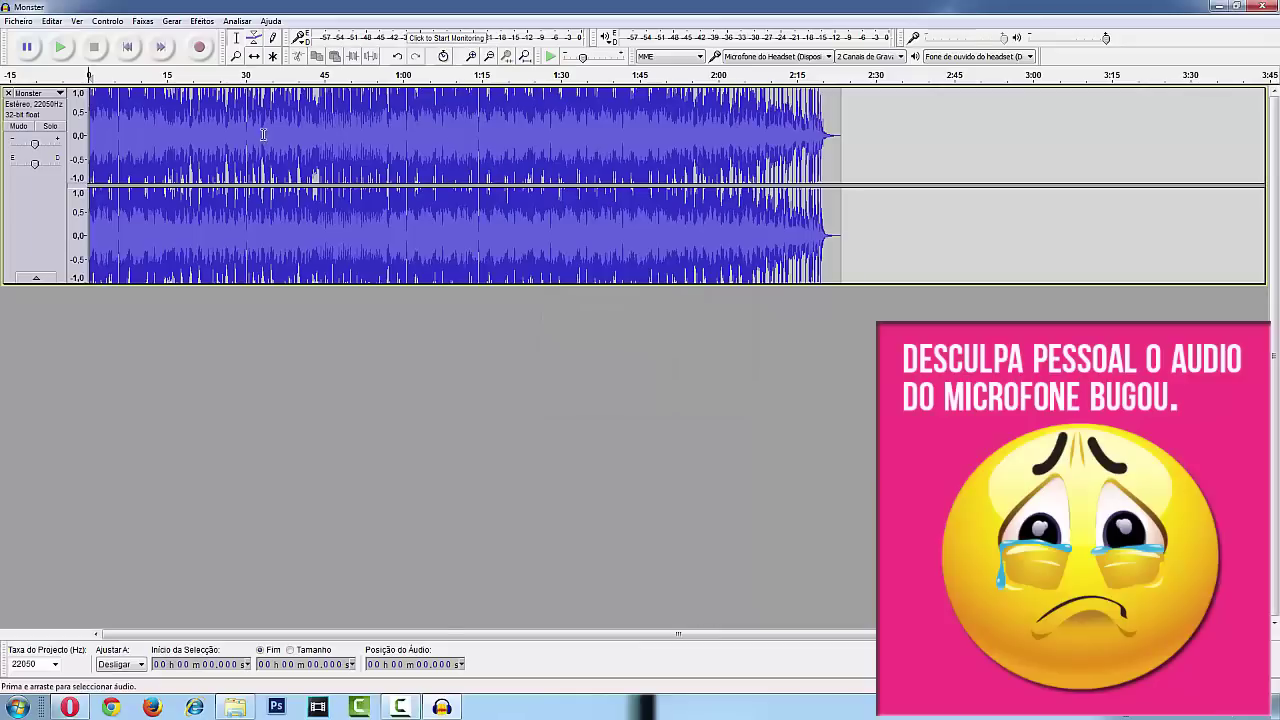
# Remove the Monster track from the project and import the song Burnin' from the DUNBSTEP folder in Windows Explorer.
pyautogui.click(9, 94)
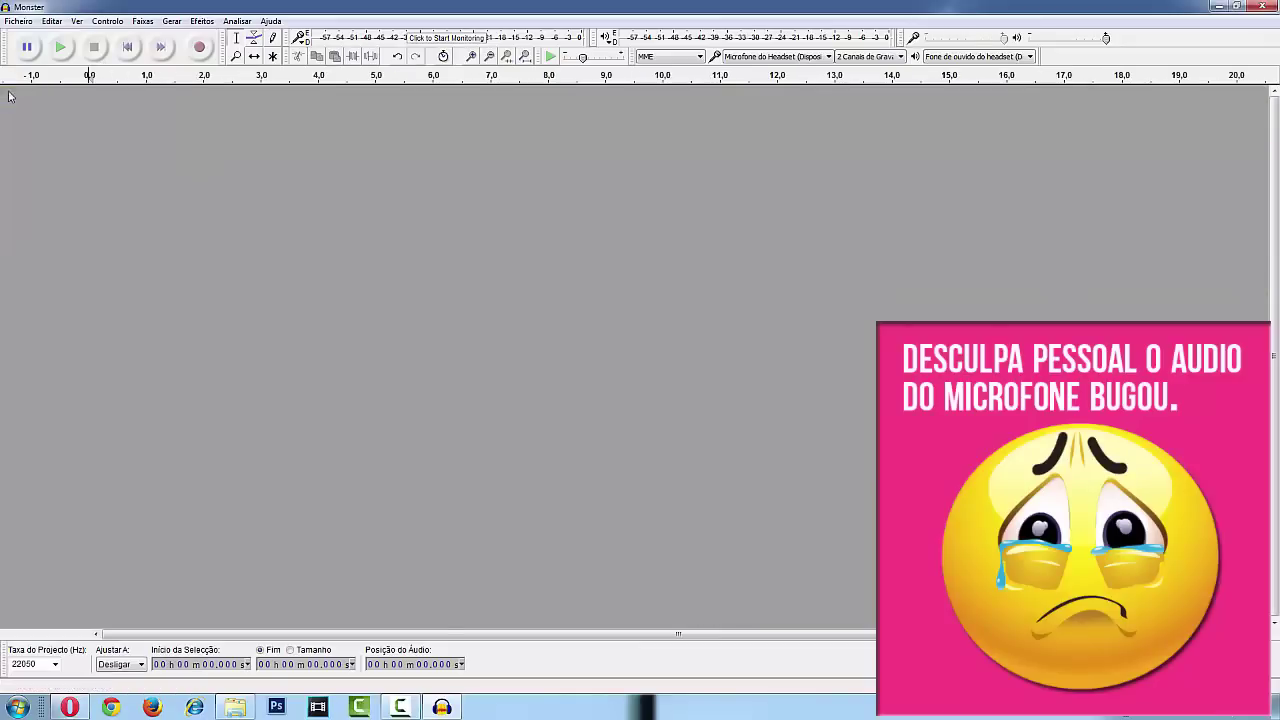
pyautogui.click(237, 707)
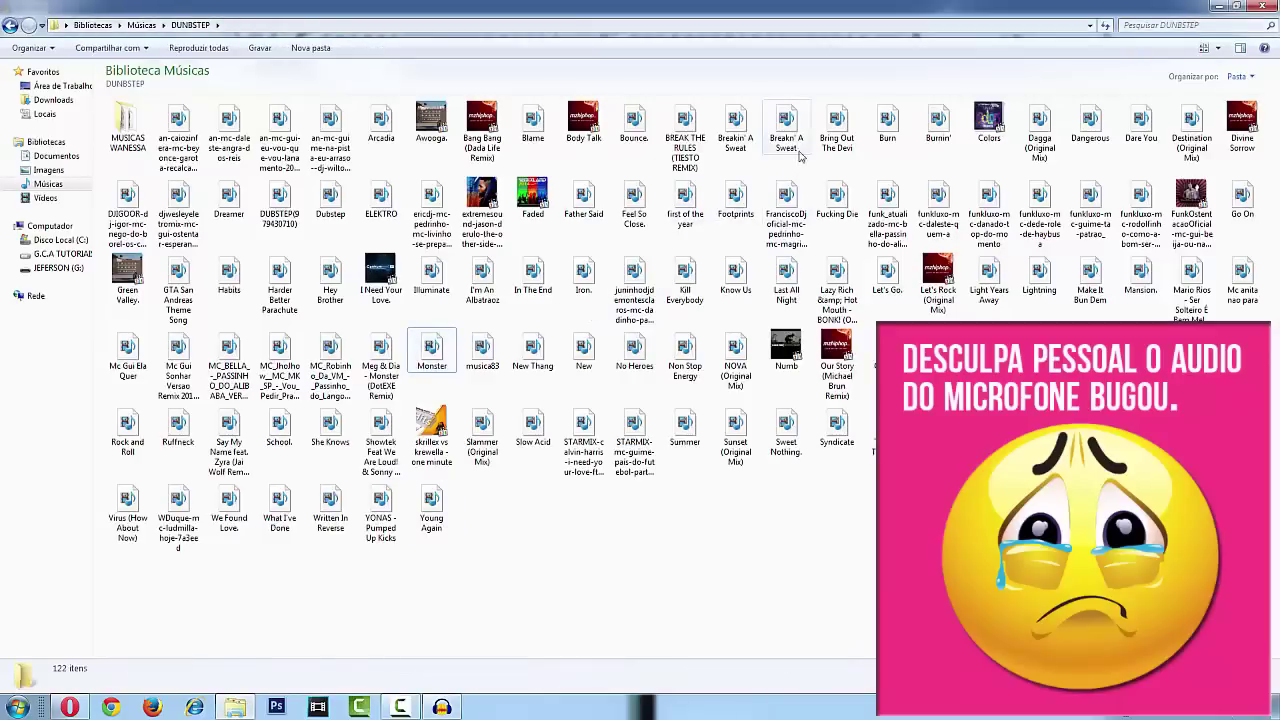
pyautogui.moveTo(937, 118); pyautogui.dragTo(508, 175)
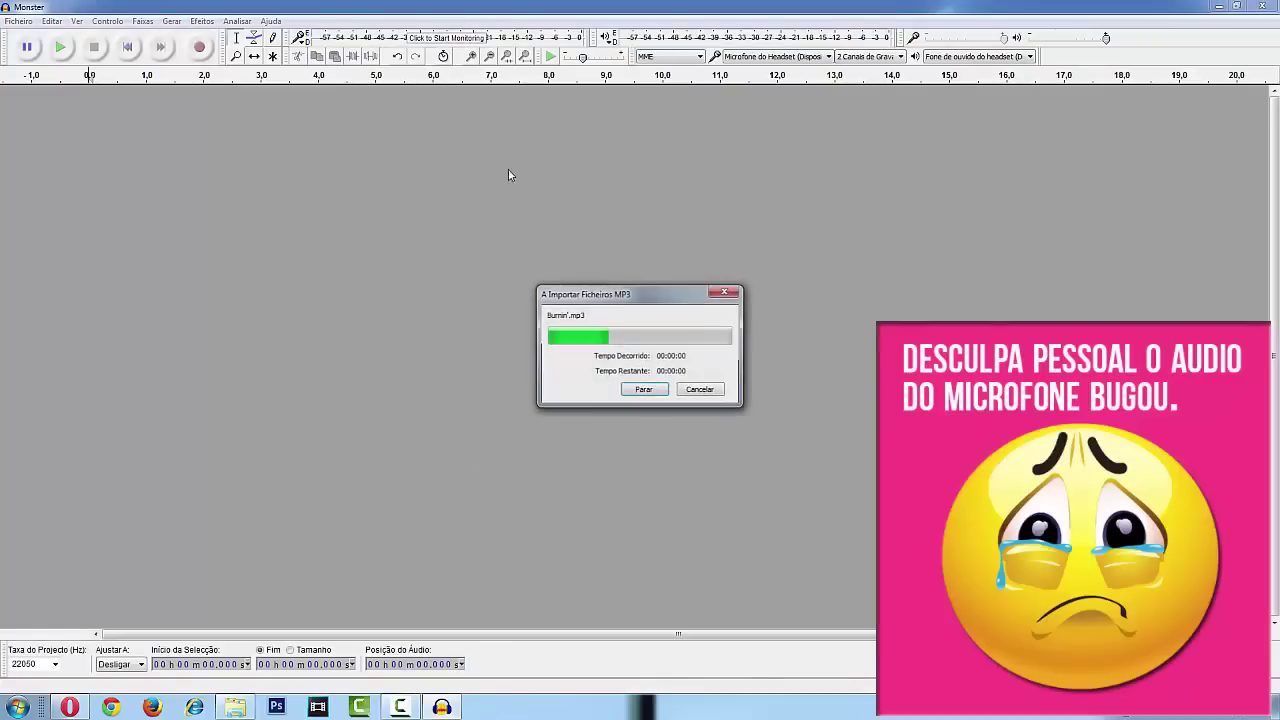
# Delete the opening section of the Burnin' track, from the start to about 1:20.
pyautogui.click(604, 222)
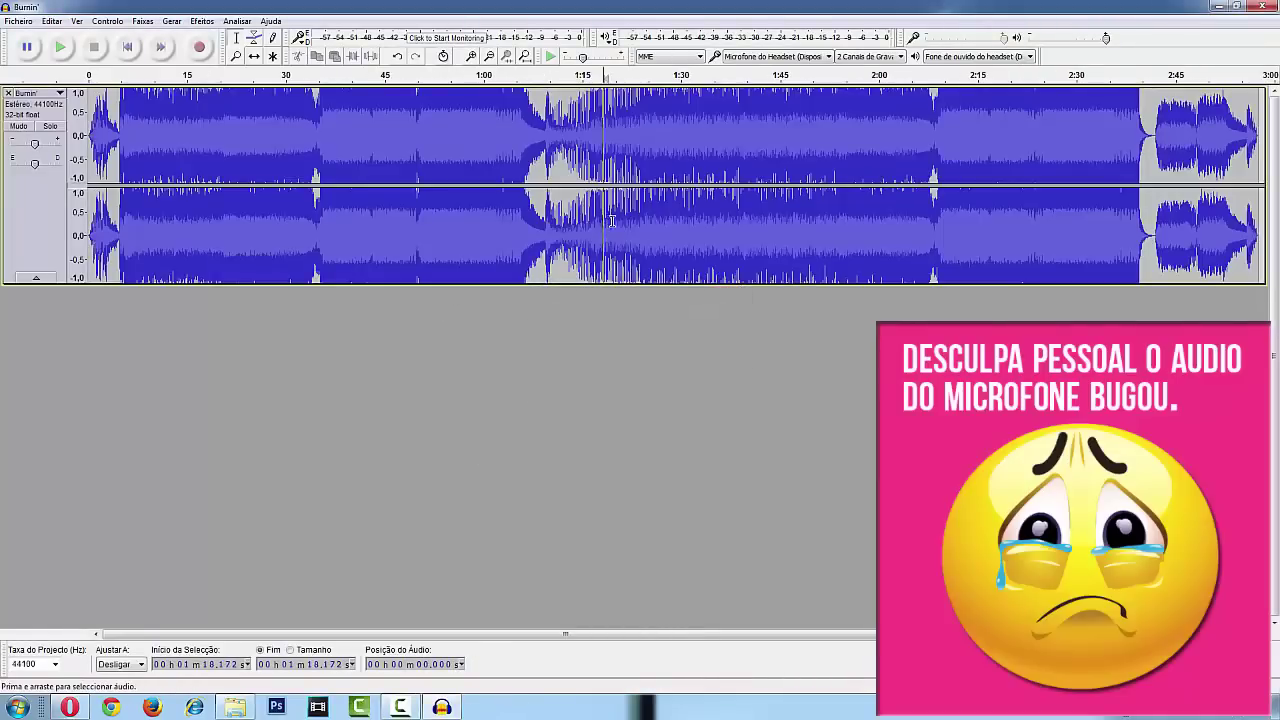
pyautogui.moveTo(614, 222); pyautogui.dragTo(2, 233)
pyautogui.press('Delete')
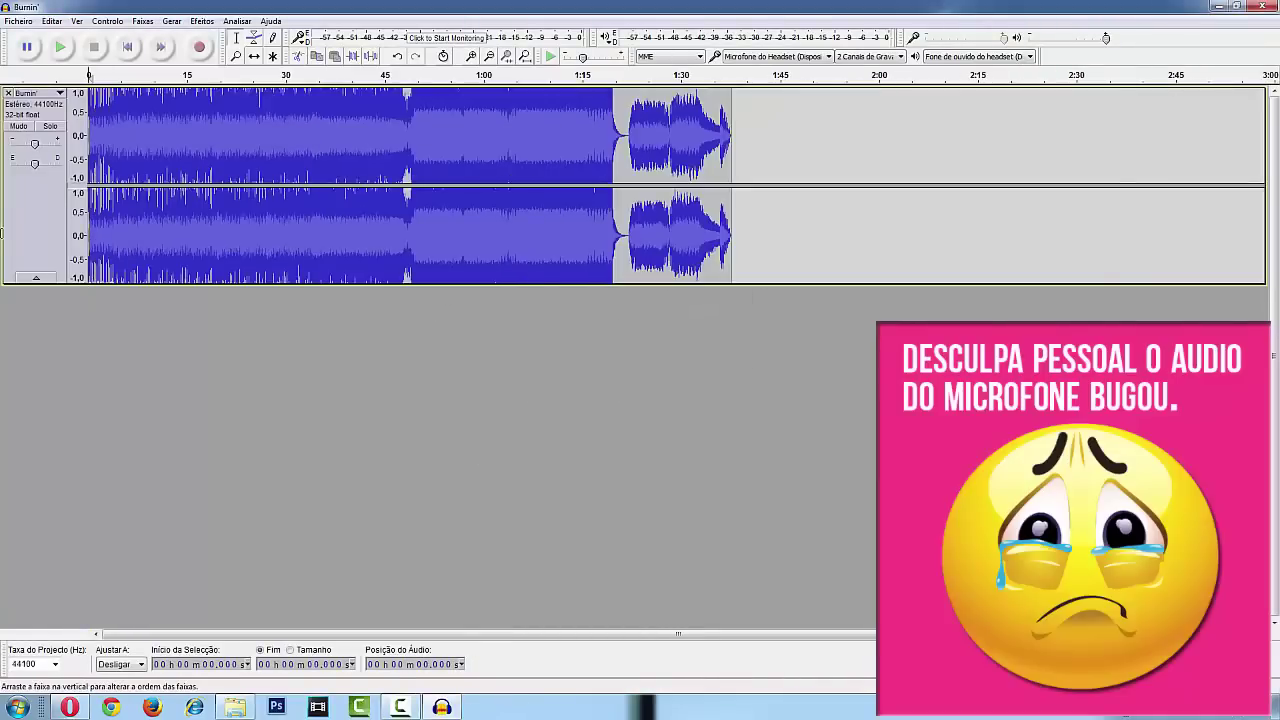
# Export the trimmed Burnin' track to the desktop as an MP3 file, clearing all of its metadata tags.
pyautogui.click(20, 21)
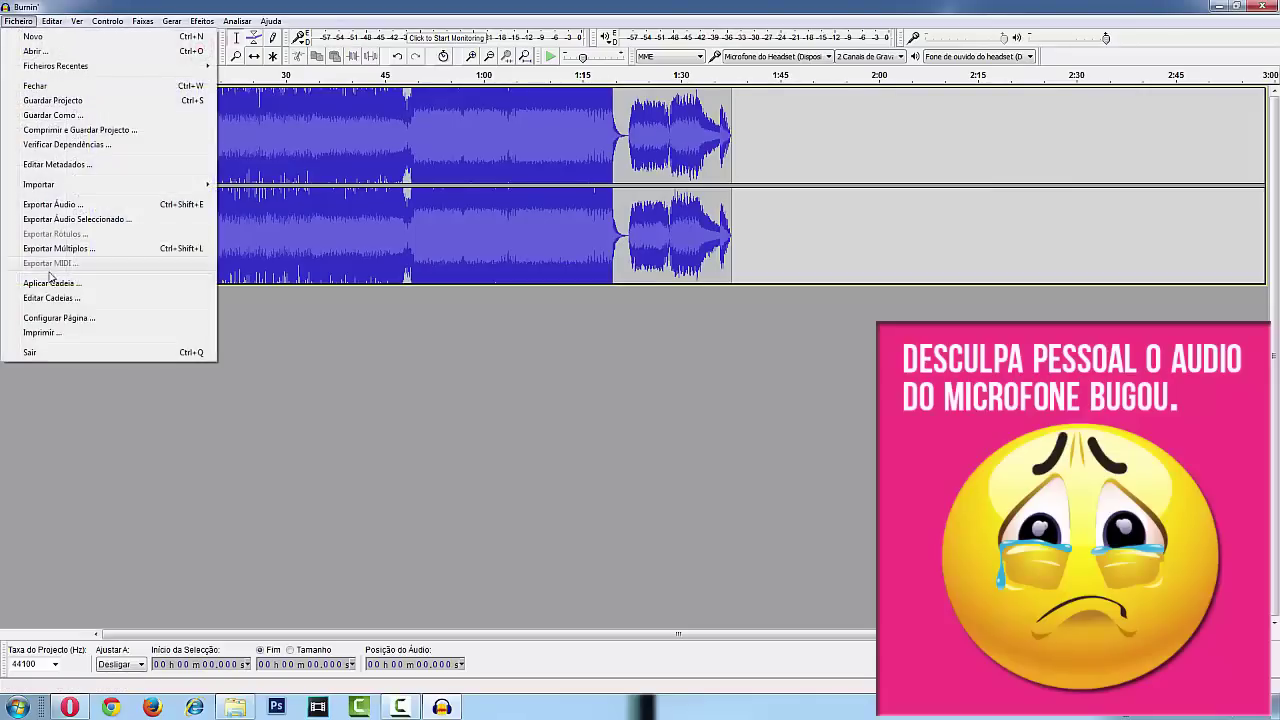
pyautogui.click(52, 204)
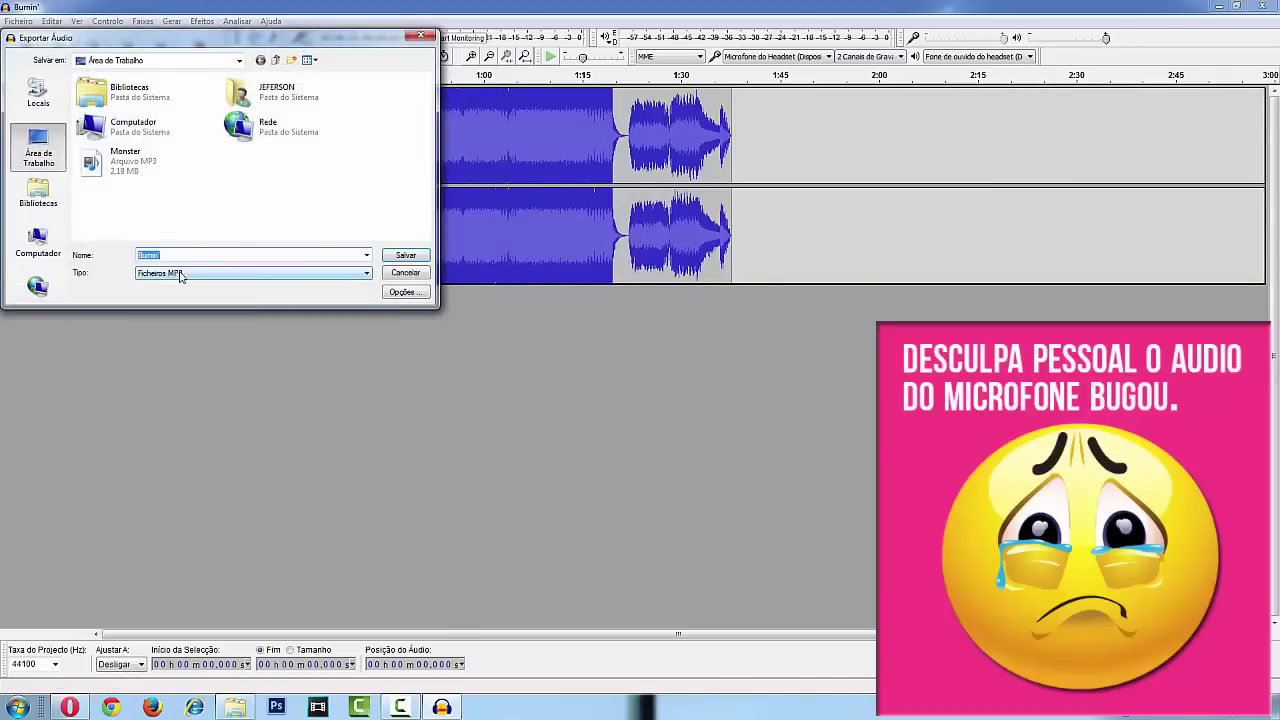
pyautogui.click(180, 277)
pyautogui.click(190, 254)
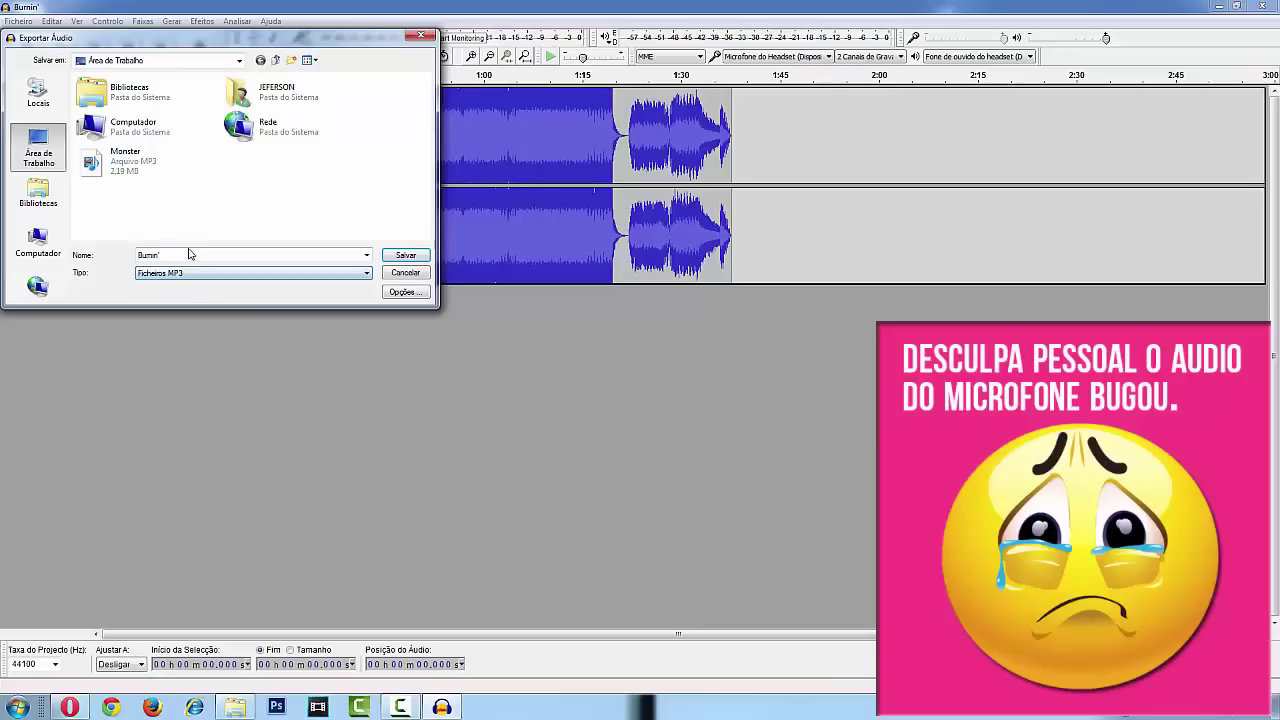
pyautogui.click(190, 254)
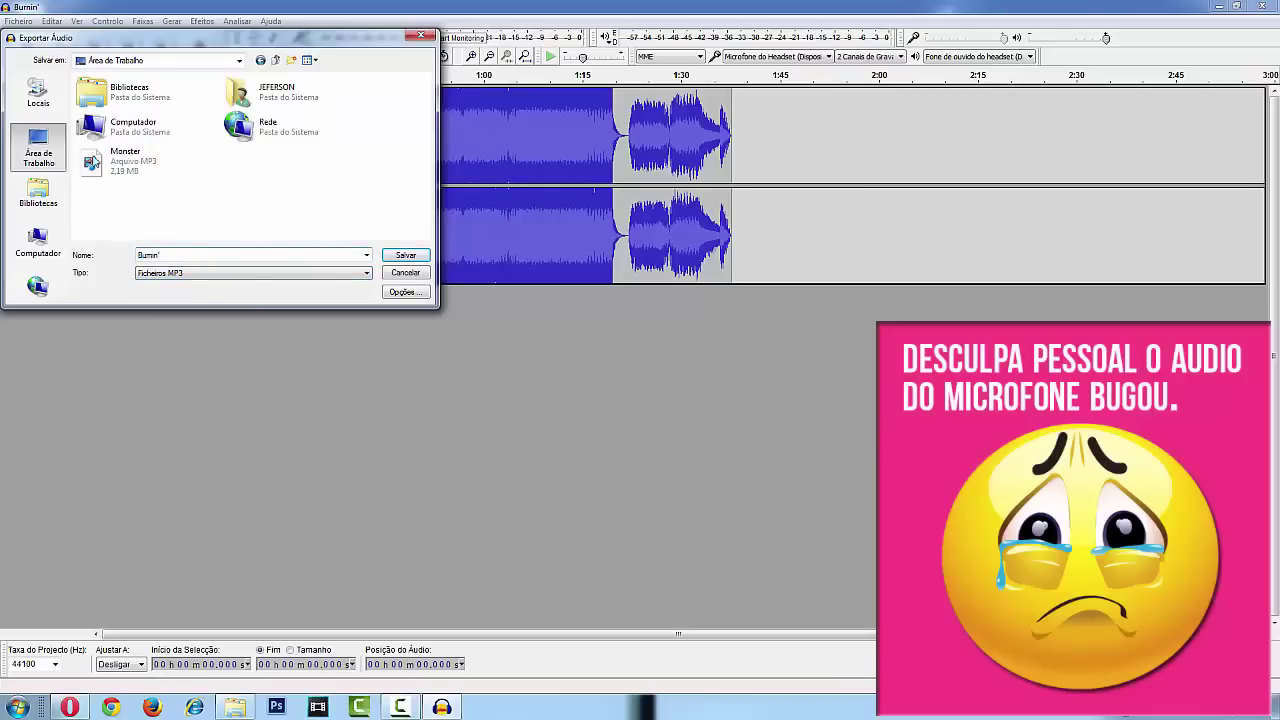
pyautogui.click(405, 256)
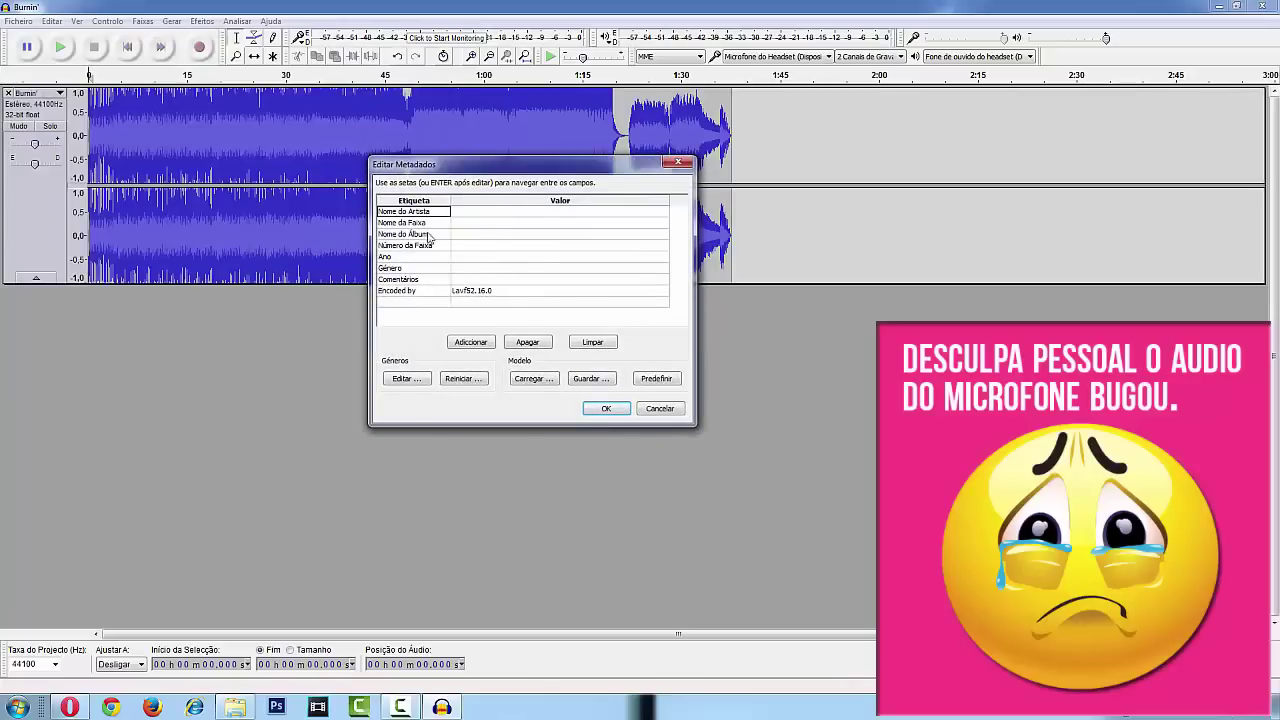
pyautogui.moveTo(507, 180); pyautogui.dragTo(438, 316)
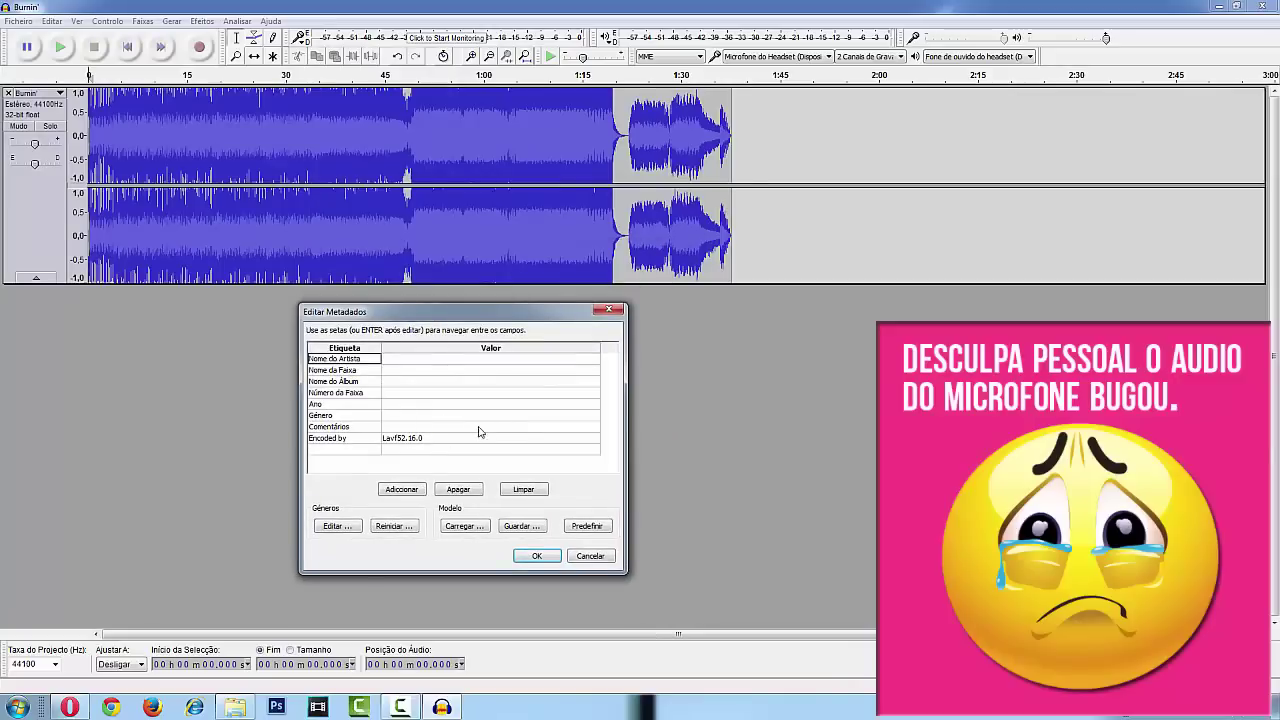
pyautogui.click(533, 489)
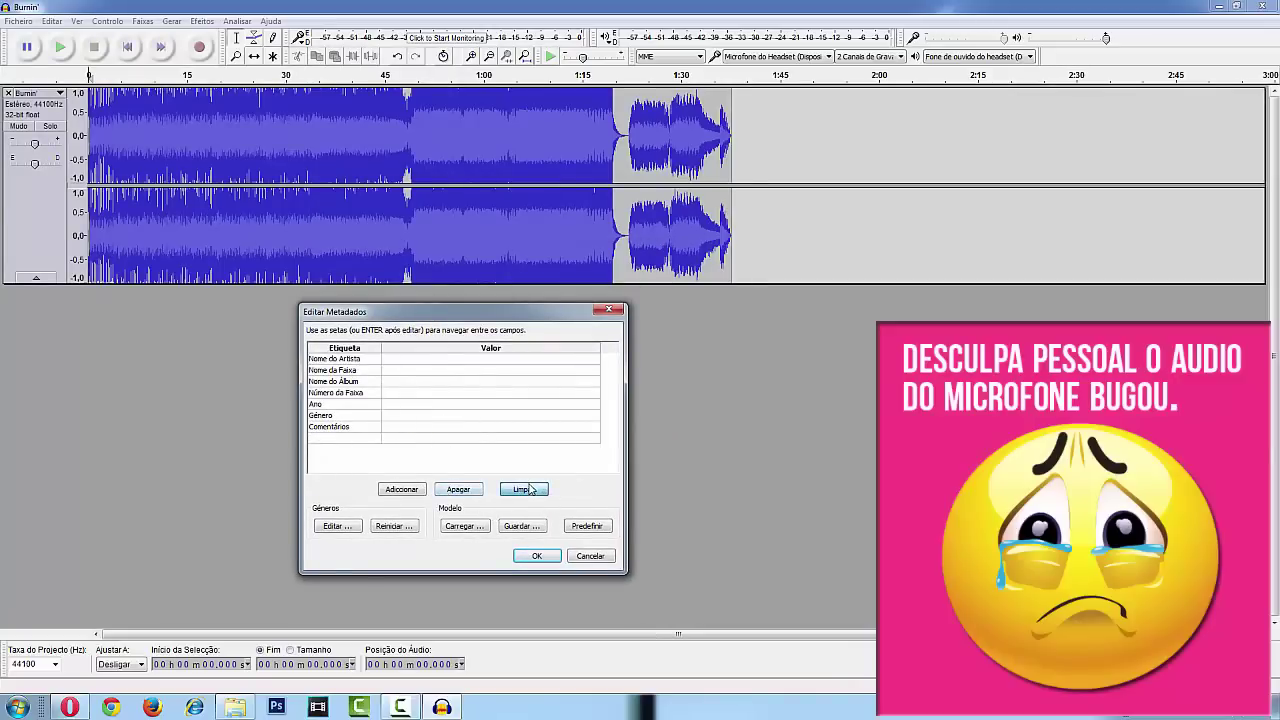
pyautogui.click(537, 556)
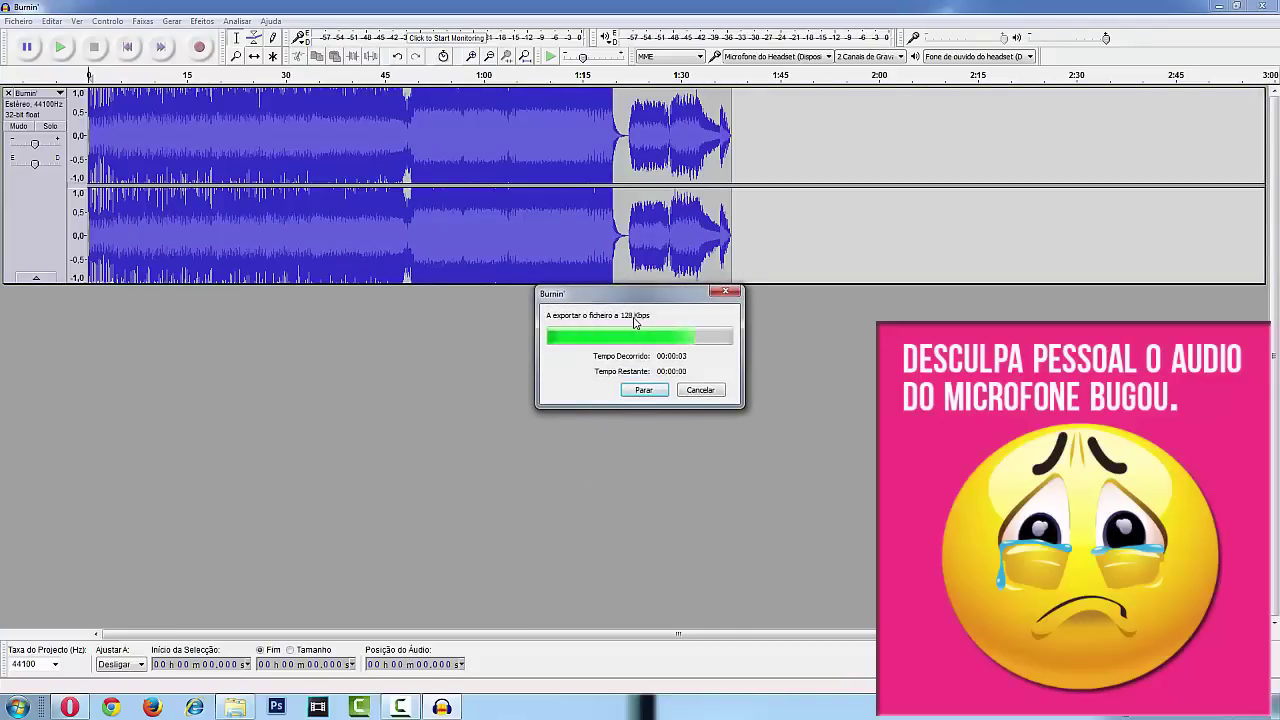
# Close Audacity, answer its closing prompt and return to the desktop.
pyautogui.click(1262, 7)
pyautogui.click(655, 397)
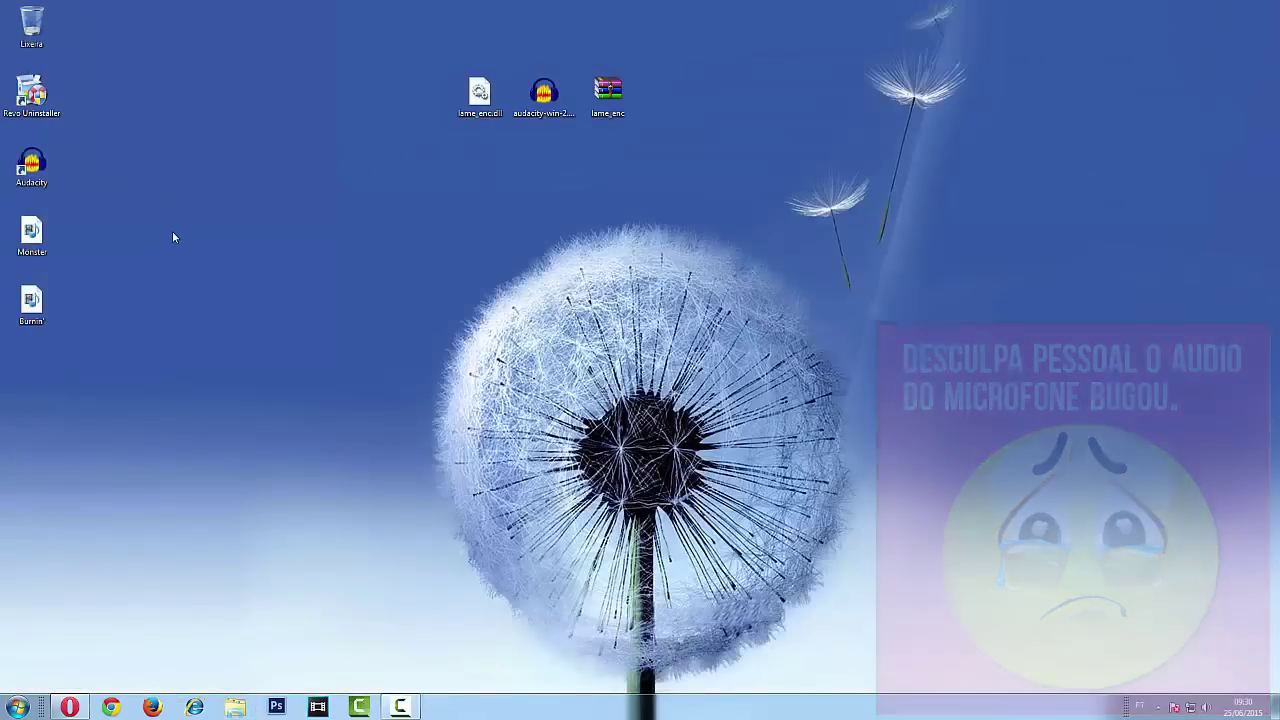
pyautogui.click(169, 206)
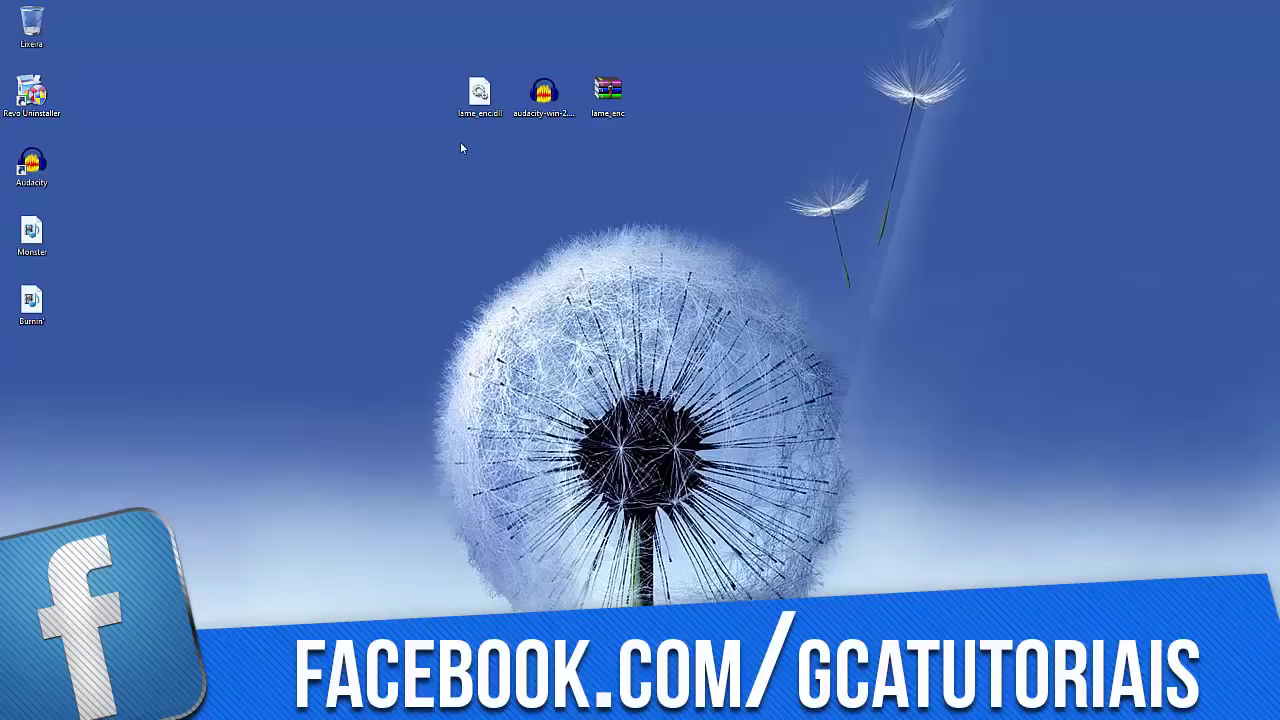
pyautogui.moveTo(442, 142); pyautogui.dragTo(723, 84)
pyautogui.click(723, 84)
pyautogui.moveTo(414, 168); pyautogui.dragTo(791, 91)
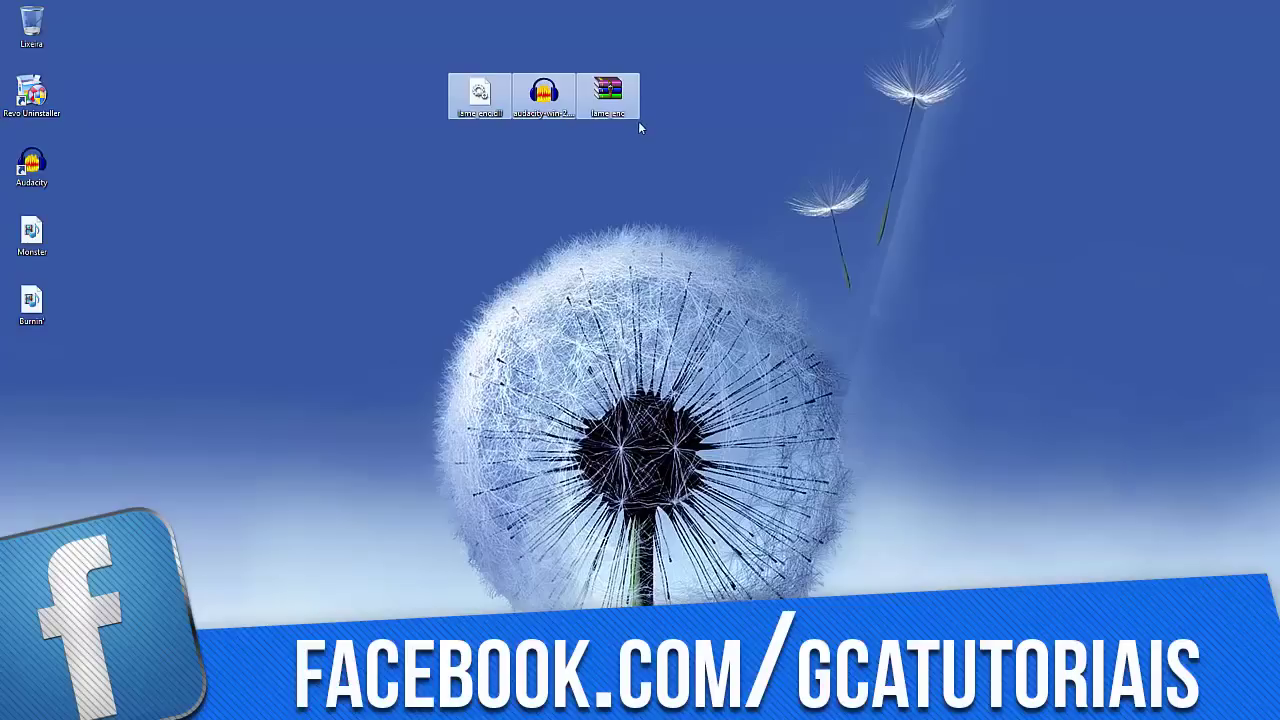
pyautogui.click(452, 132)
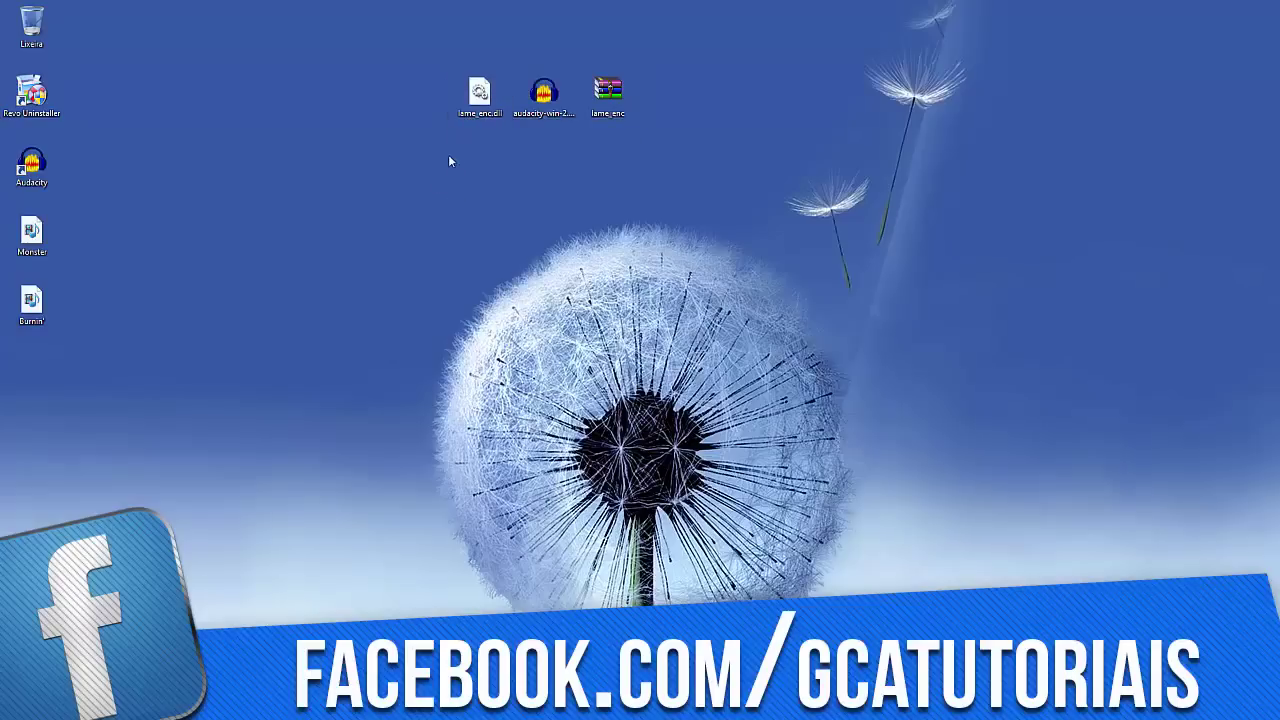
pyautogui.click(479, 94)
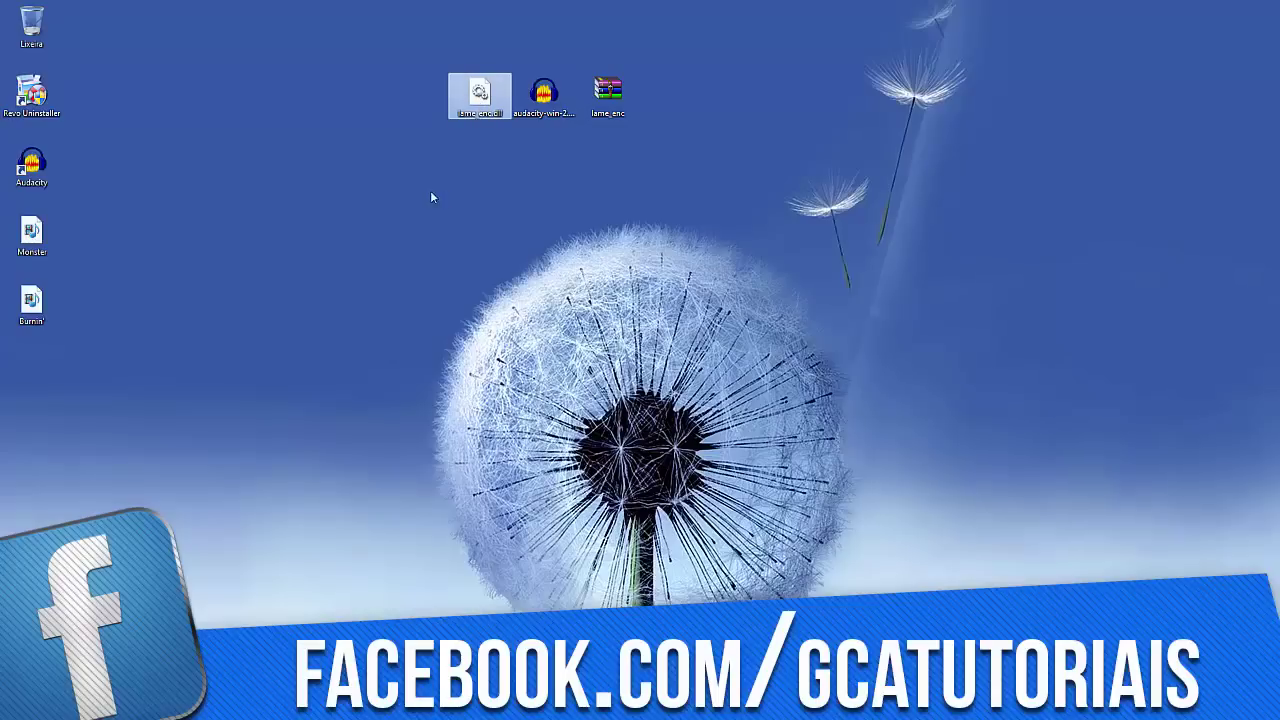
pyautogui.moveTo(422, 154); pyautogui.dragTo(693, 91)
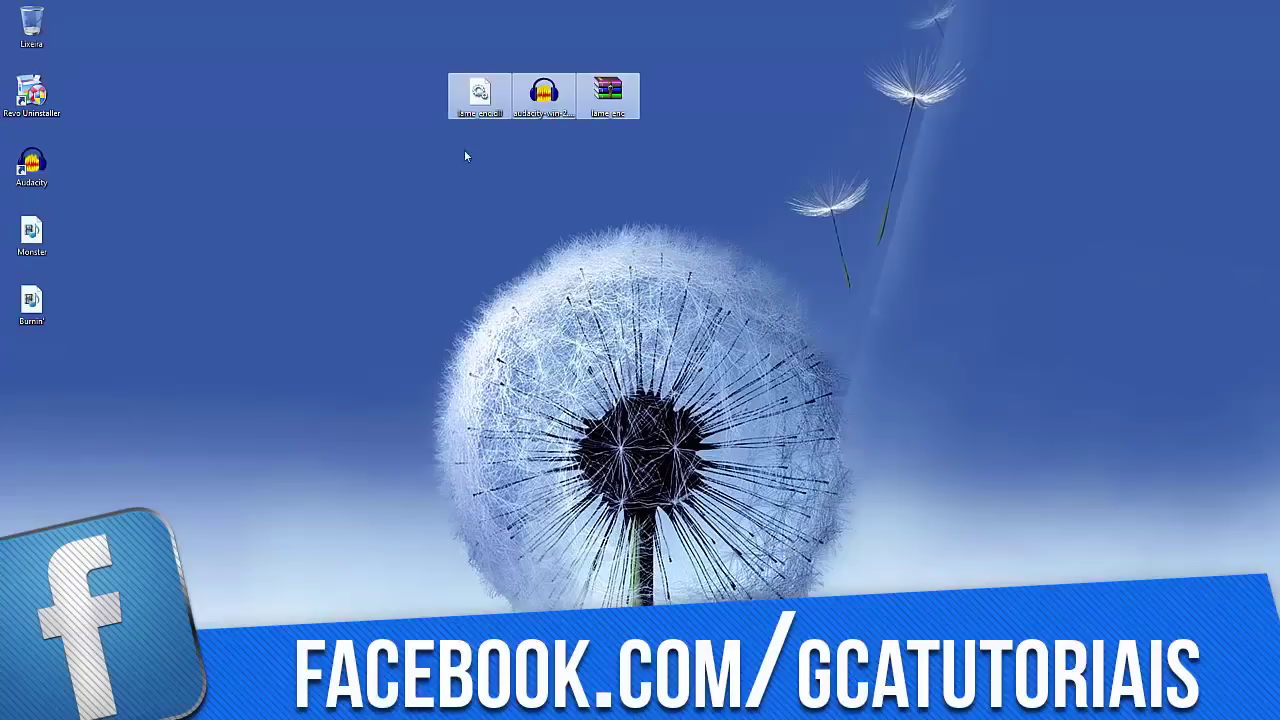
pyautogui.click(560, 114)
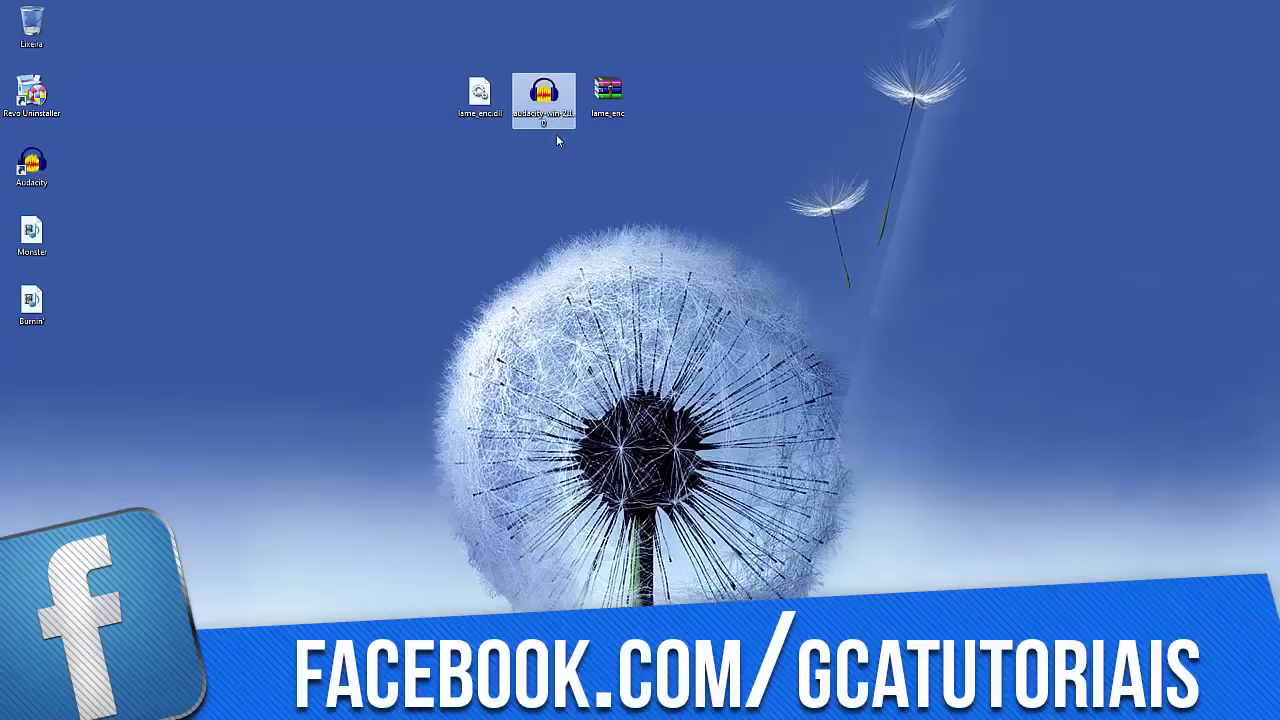
pyautogui.moveTo(426, 185); pyautogui.dragTo(711, 83)
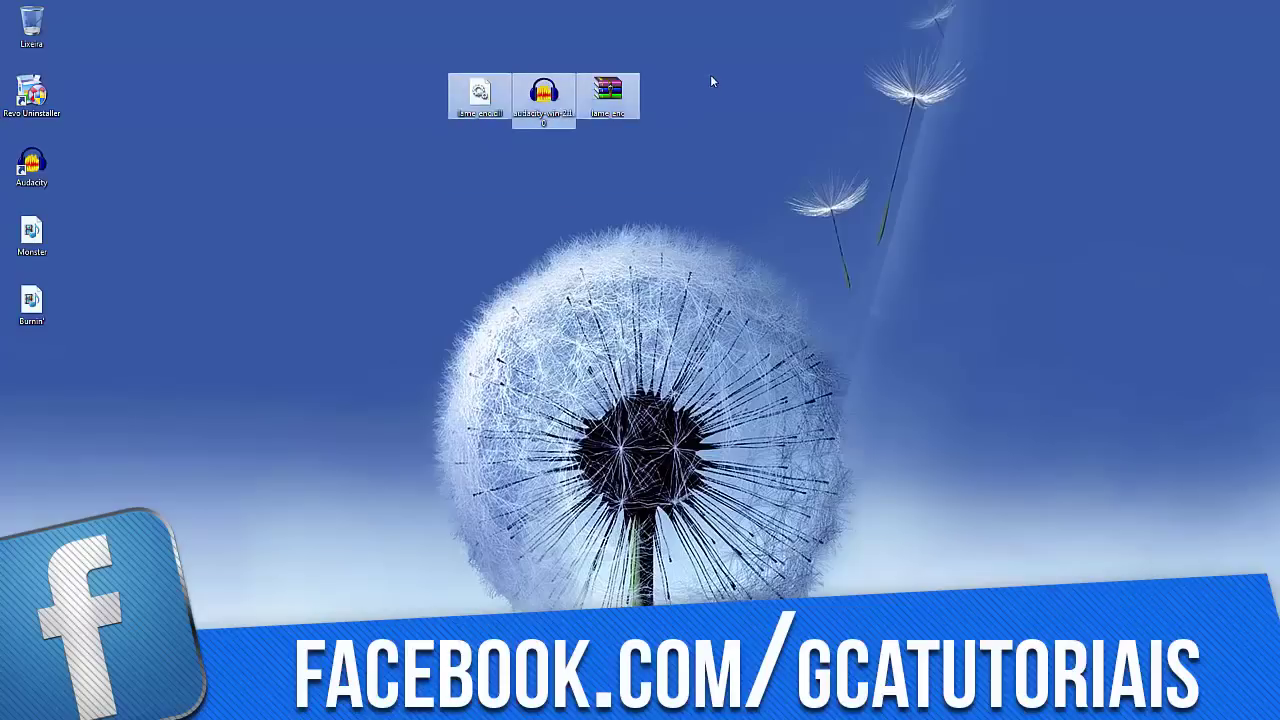
pyautogui.click(711, 82)
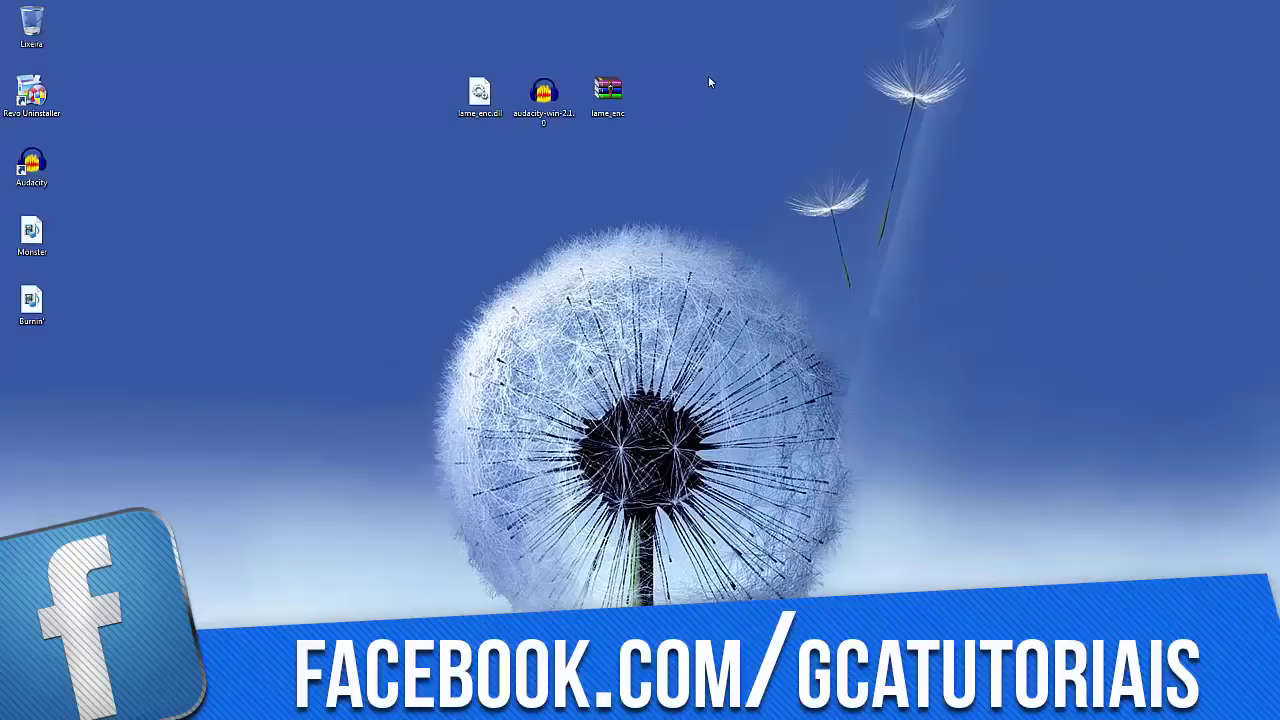